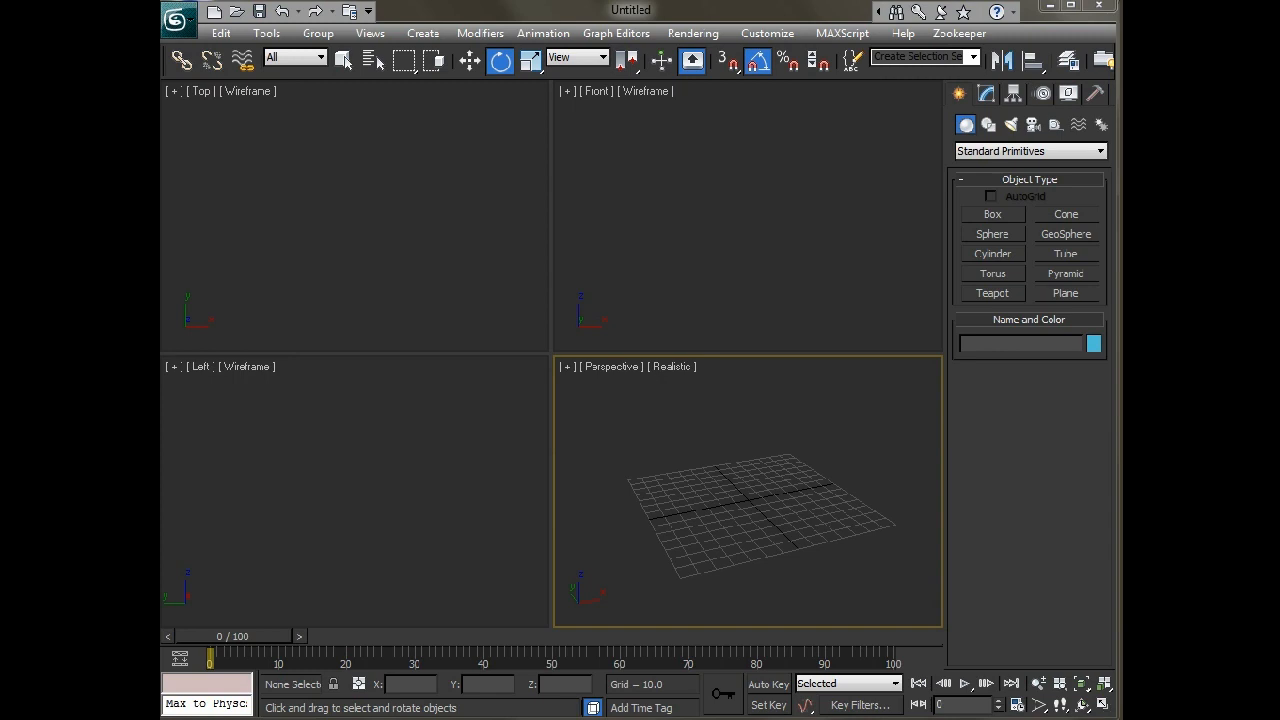
Create a box in the Top view, about 45 by 45 units with a height of about 32
{"action": "left_click", "coordinate": [990, 216]}
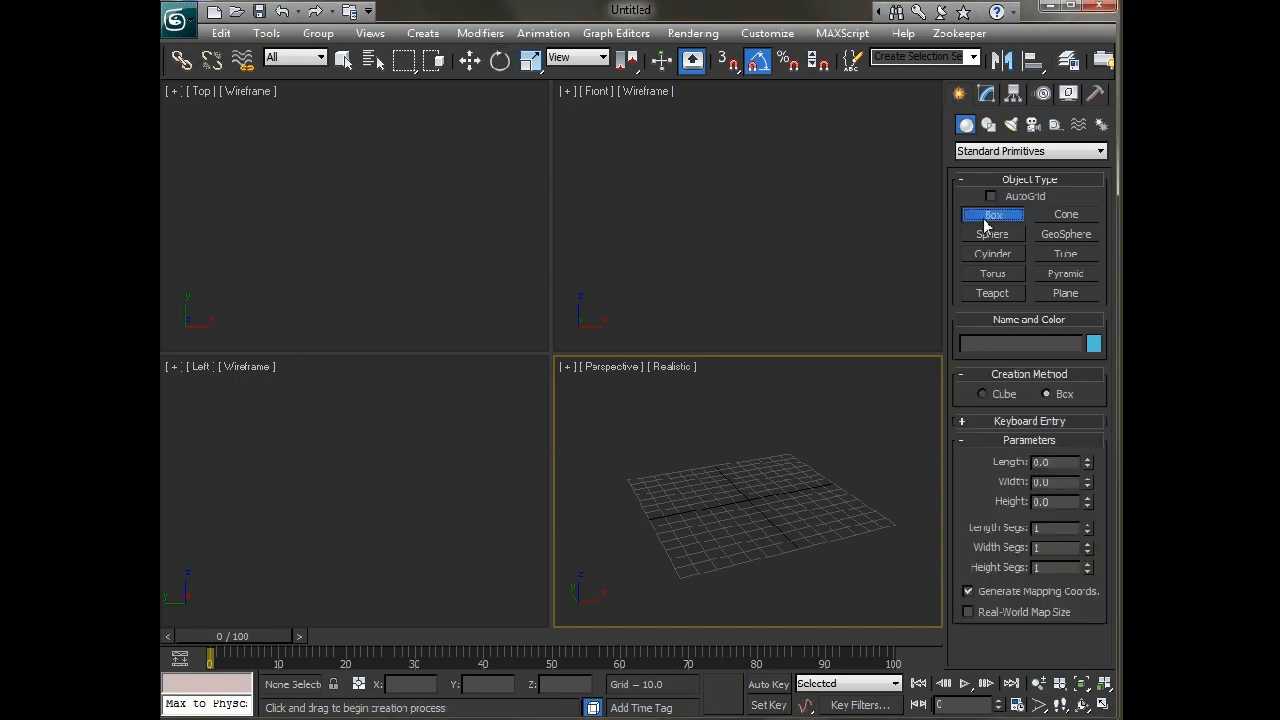
{"action": "left_click_drag", "start_coordinate": [327, 180], "coordinate": [403, 257]}
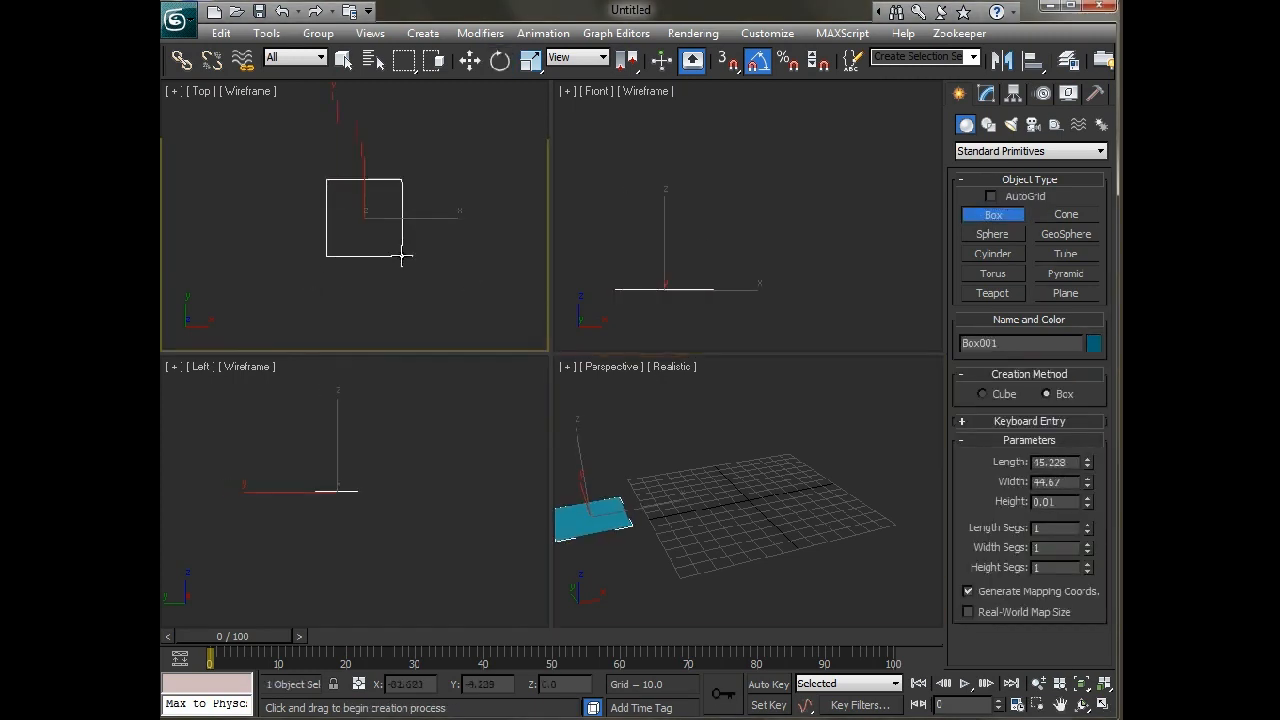
{"action": "left_click", "coordinate": [400, 168]}
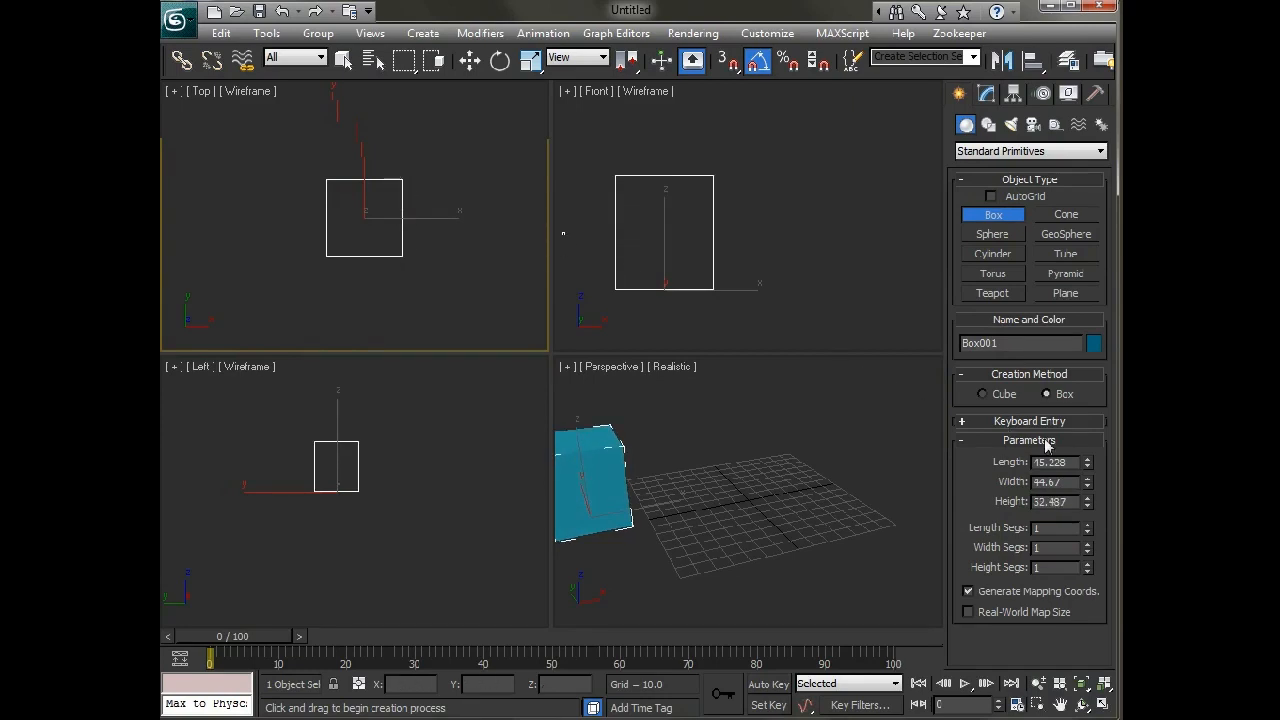
Set the box's length, width and height to 50 each
{"action": "double_click", "coordinate": [1066, 462]}
{"action": "type", "text": "50"}
{"action": "key", "text": "Tab"}
{"action": "type", "text": "50"}
{"action": "key", "text": "Tab"}
{"action": "type", "text": "50"}
{"action": "key", "text": "Tab"}
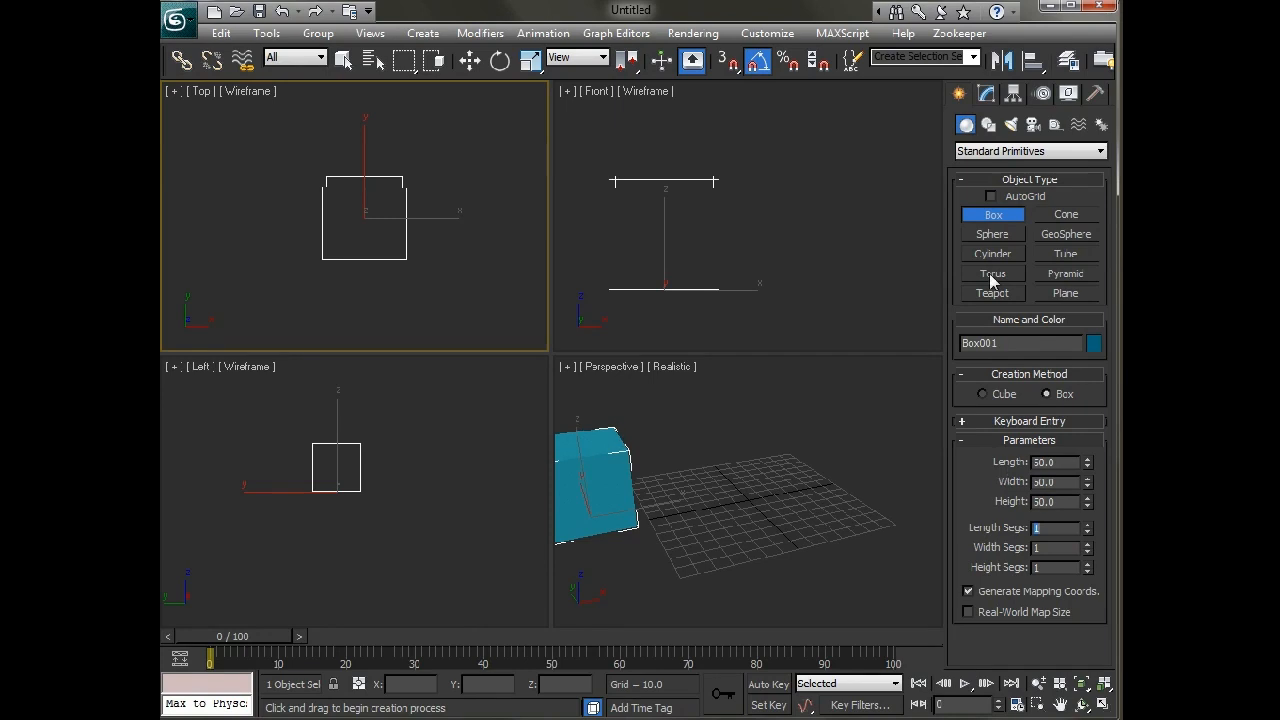
Try rotating the box about its default pivot in the Front view
{"action": "left_click", "coordinate": [986, 94]}
{"action": "key", "text": "e"}
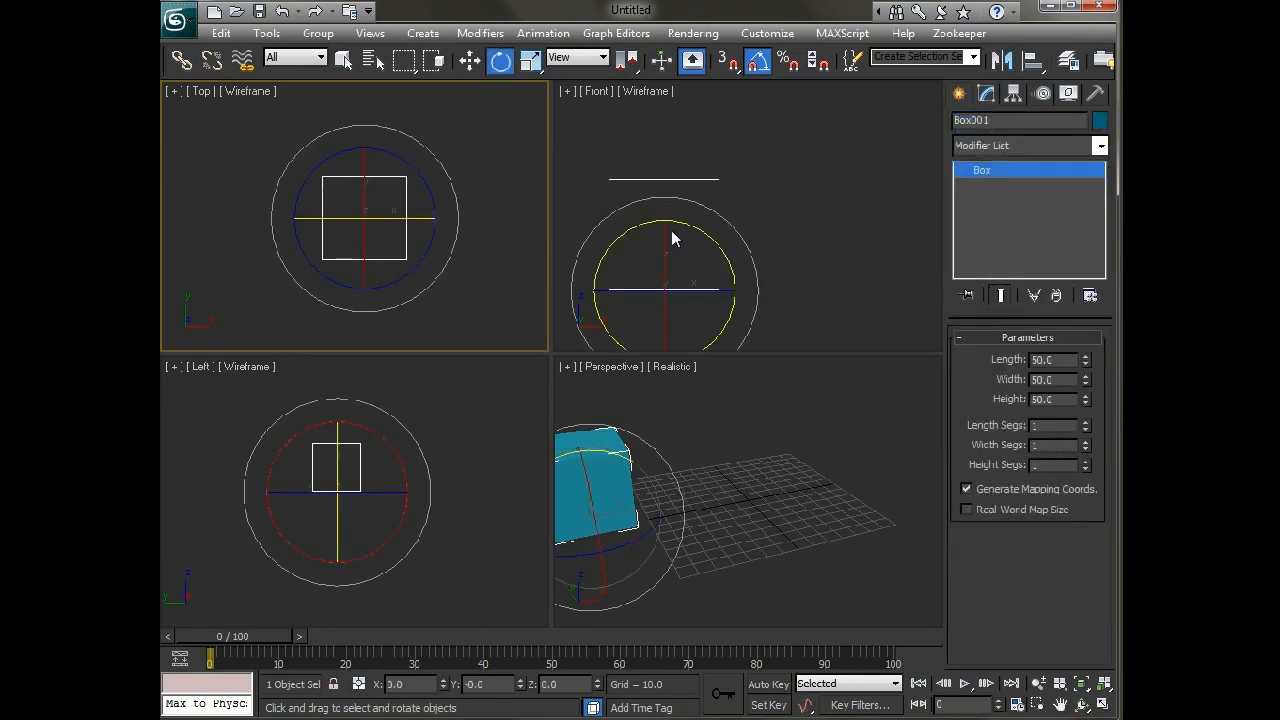
{"action": "left_click_drag", "start_coordinate": [725, 245], "coordinate": [705, 211]}
{"action": "right_click", "coordinate": [705, 211]}
Turn Affect Pivot Only on for the box and switch it off again
{"action": "left_click", "coordinate": [1013, 96]}
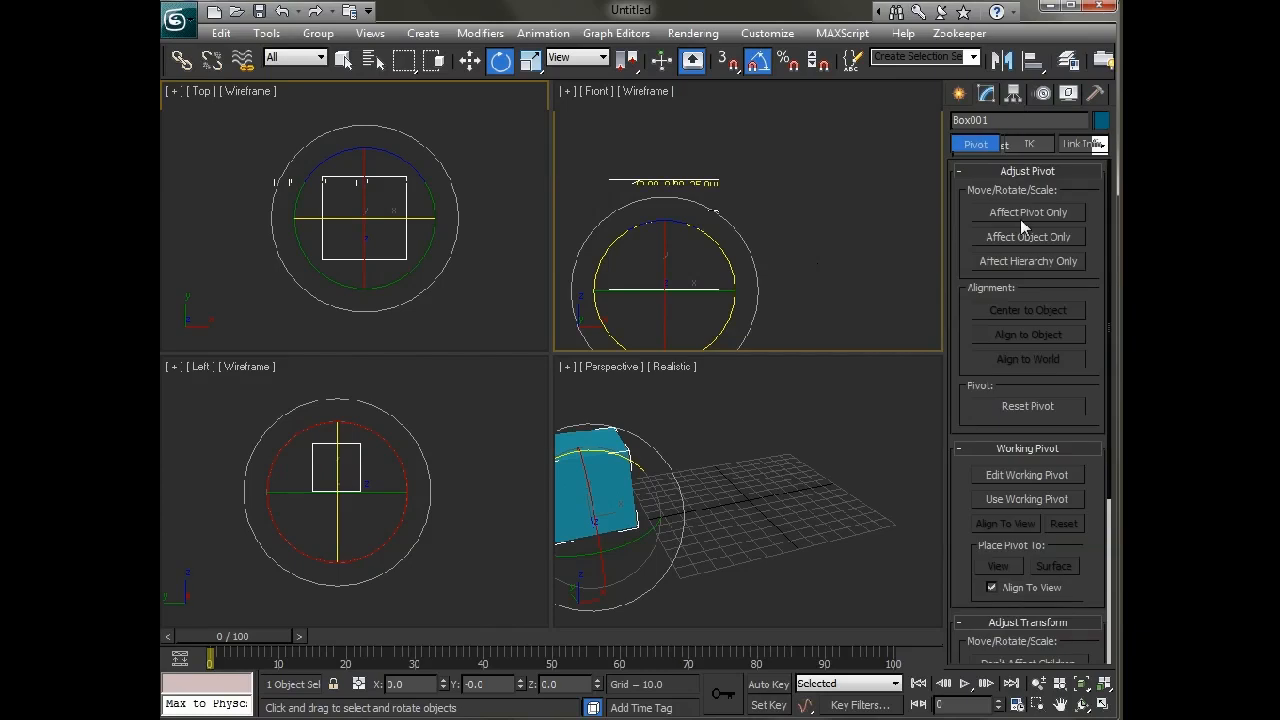
{"action": "left_click", "coordinate": [1021, 218]}
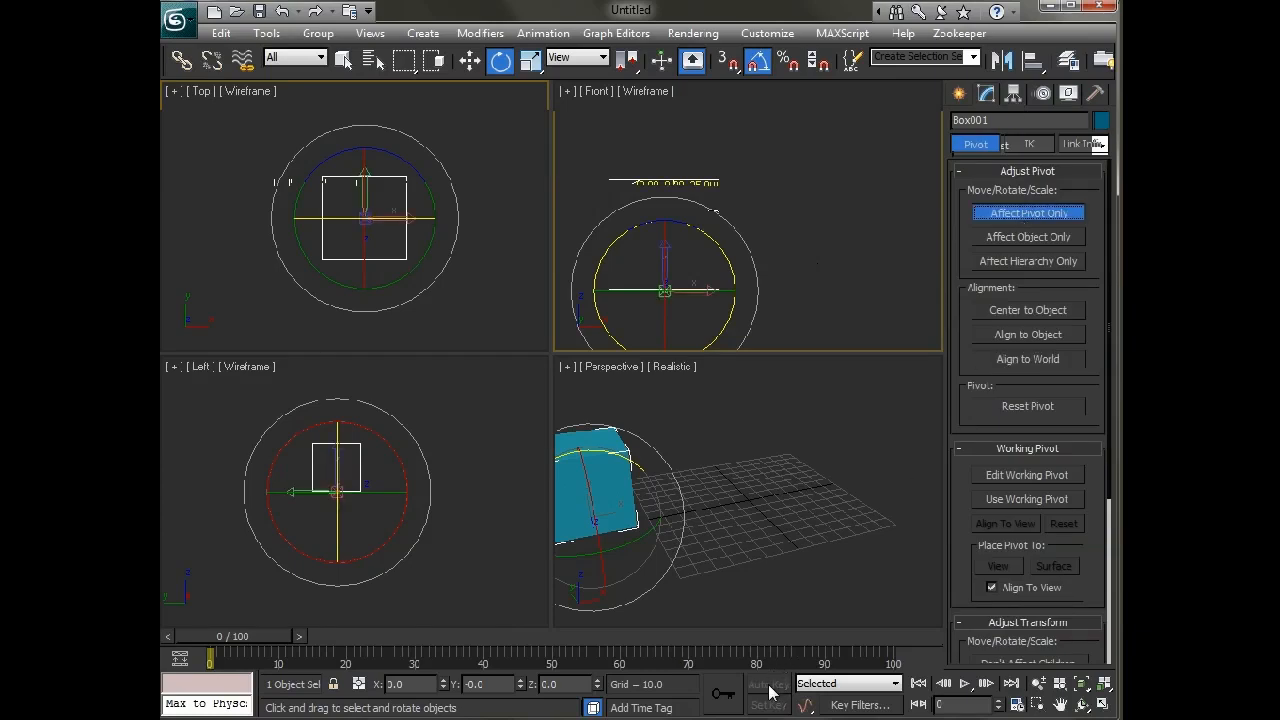
{"action": "left_click", "coordinate": [1006, 218]}
Move the box along X onto the grid in the Perspective view, to about X 5
{"action": "middle_click_drag", "start_coordinate": [762, 283], "coordinate": [842, 287], "text": "alt"}
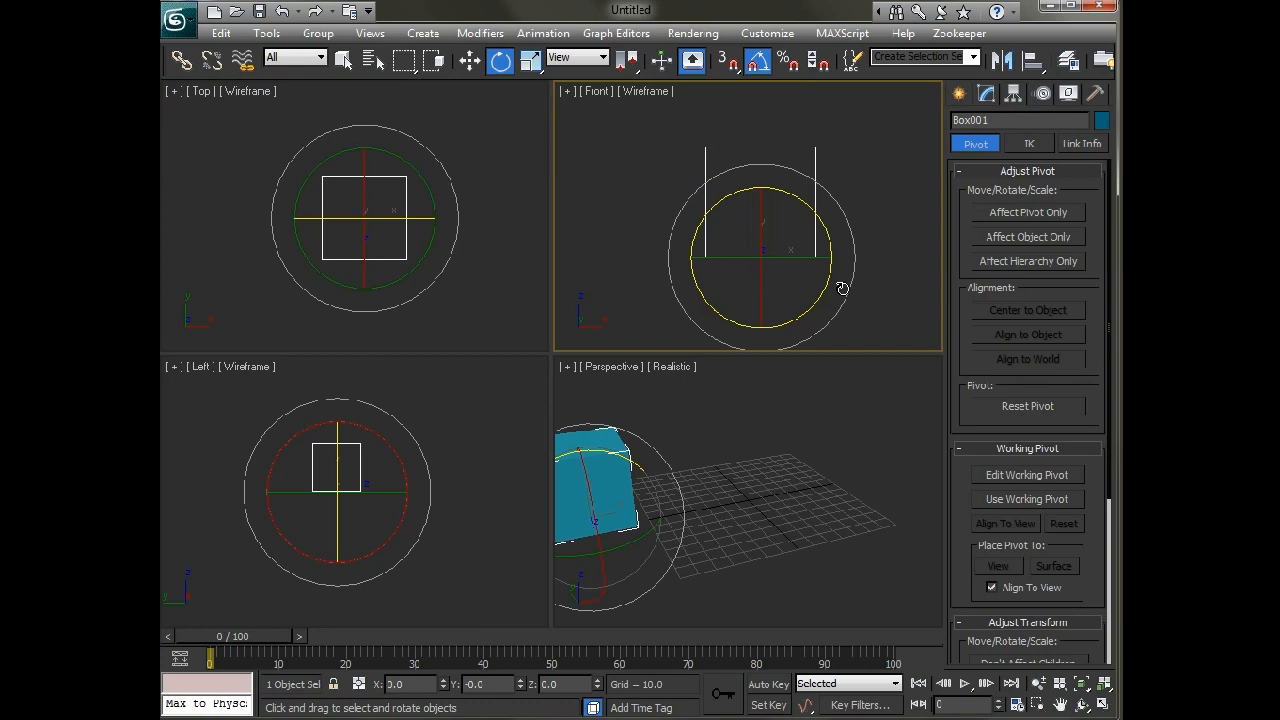
{"action": "mouse_move", "coordinate": [743, 475]}
{"action": "middle_mouse_down", "text": "alt"}
{"action": "mouse_move", "coordinate": [726, 491]}
{"action": "mouse_move", "coordinate": [780, 509]}
{"action": "mouse_move", "coordinate": [741, 489]}
{"action": "middle_mouse_up", "text": "alt"}
{"action": "right_click", "coordinate": [741, 489]}
{"action": "left_click", "coordinate": [766, 512]}
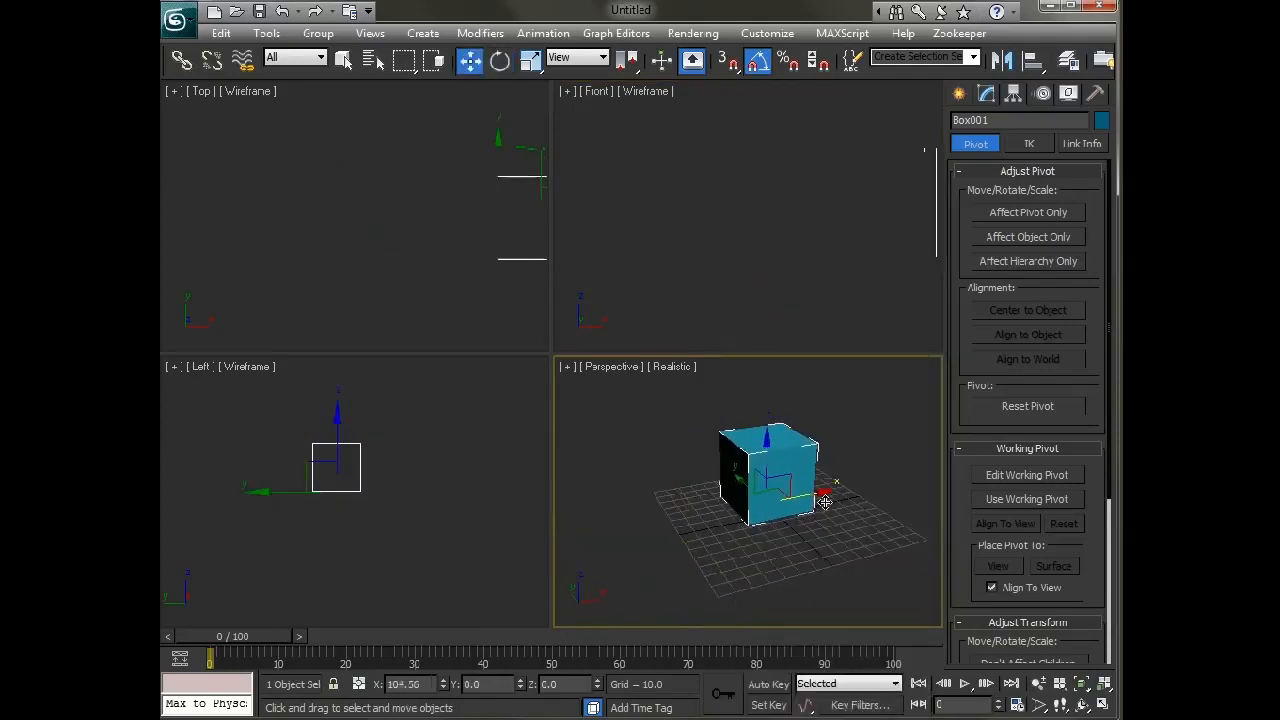
{"action": "middle_click_drag", "start_coordinate": [803, 249], "coordinate": [624, 263]}
{"action": "middle_click_drag", "start_coordinate": [514, 271], "coordinate": [309, 264]}
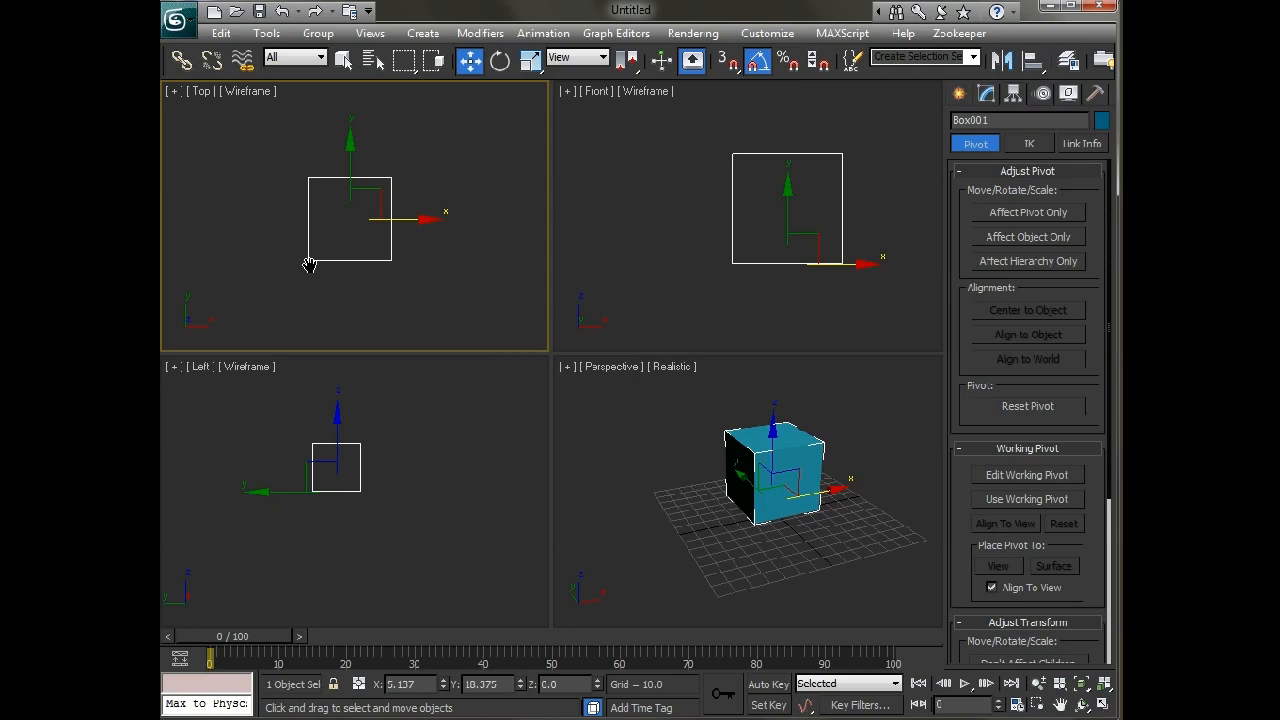
{"action": "right_click", "coordinate": [626, 429]}
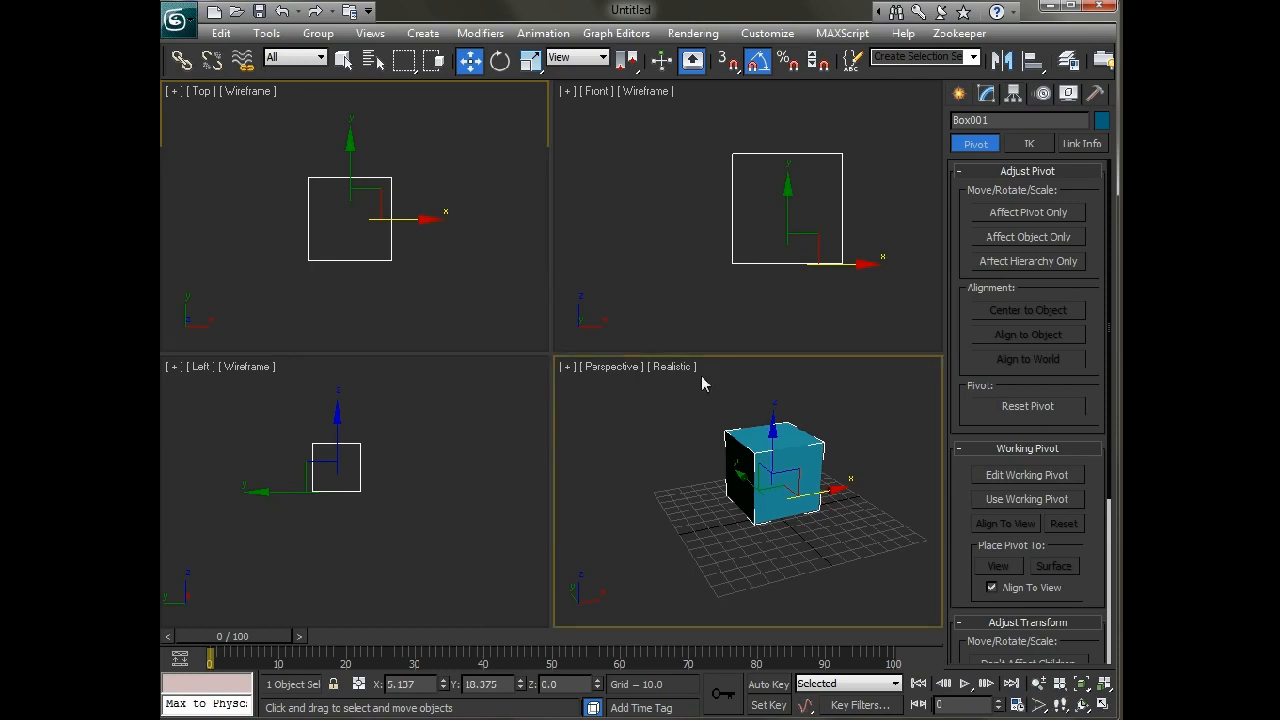
Assign the CATHDPivotTrans controller to the box's Transform track
{"action": "left_click", "coordinate": [1043, 93]}
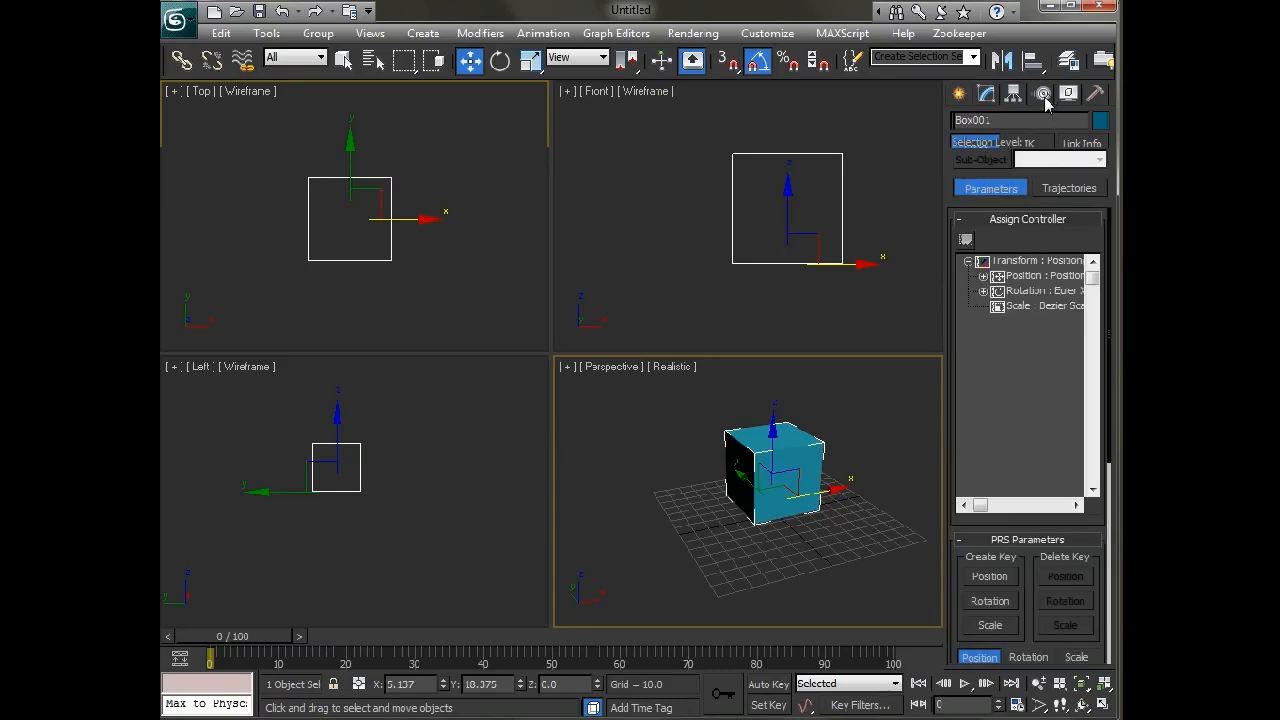
{"action": "left_click", "coordinate": [1012, 262]}
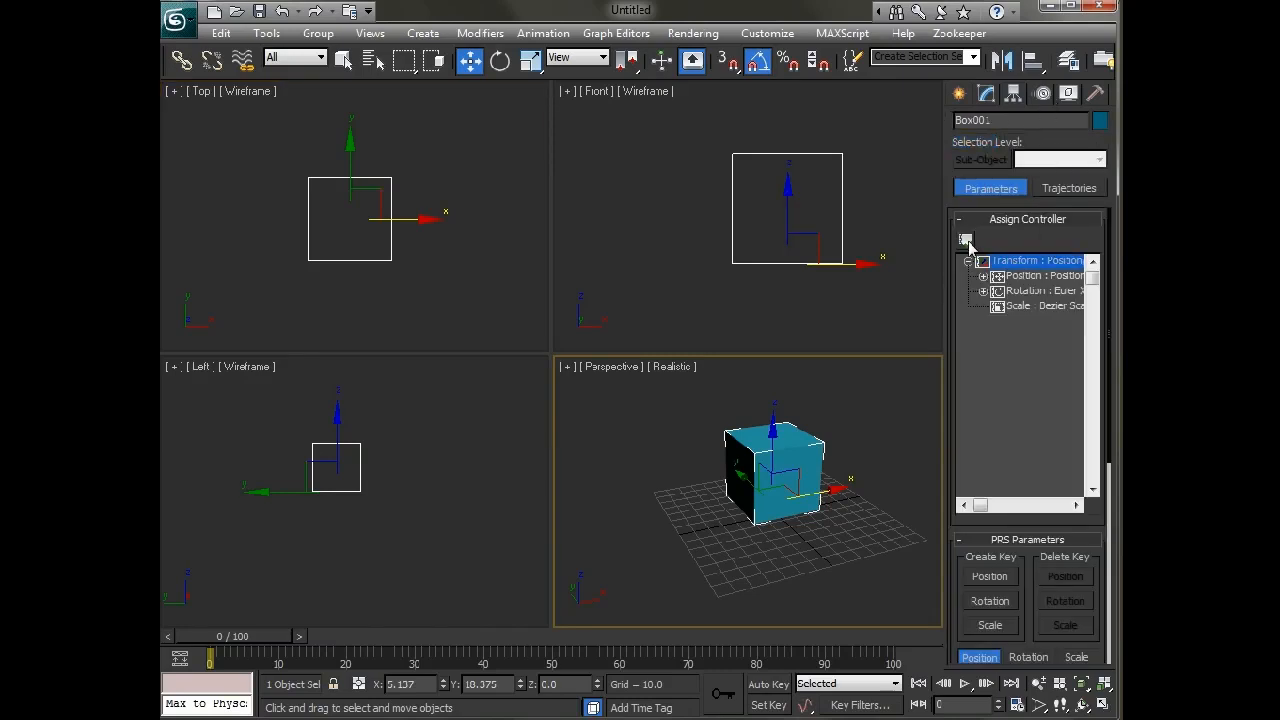
{"action": "left_click", "coordinate": [965, 243]}
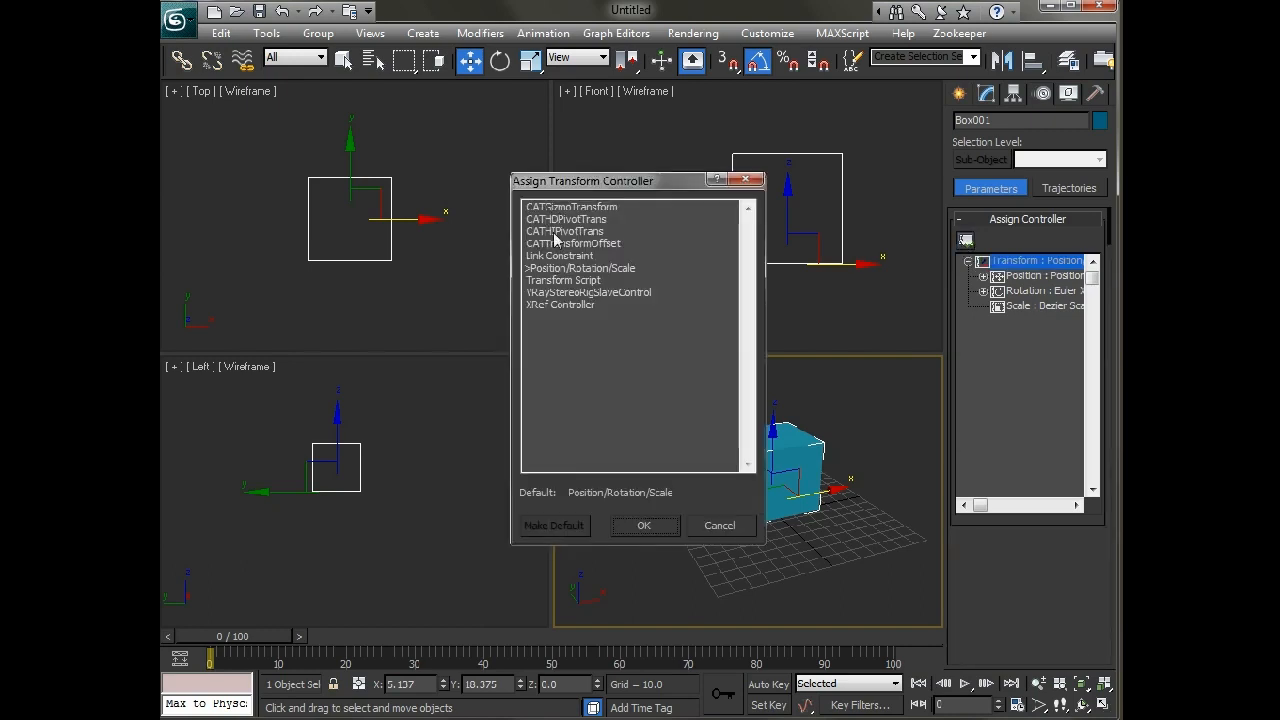
{"action": "left_click", "coordinate": [560, 270]}
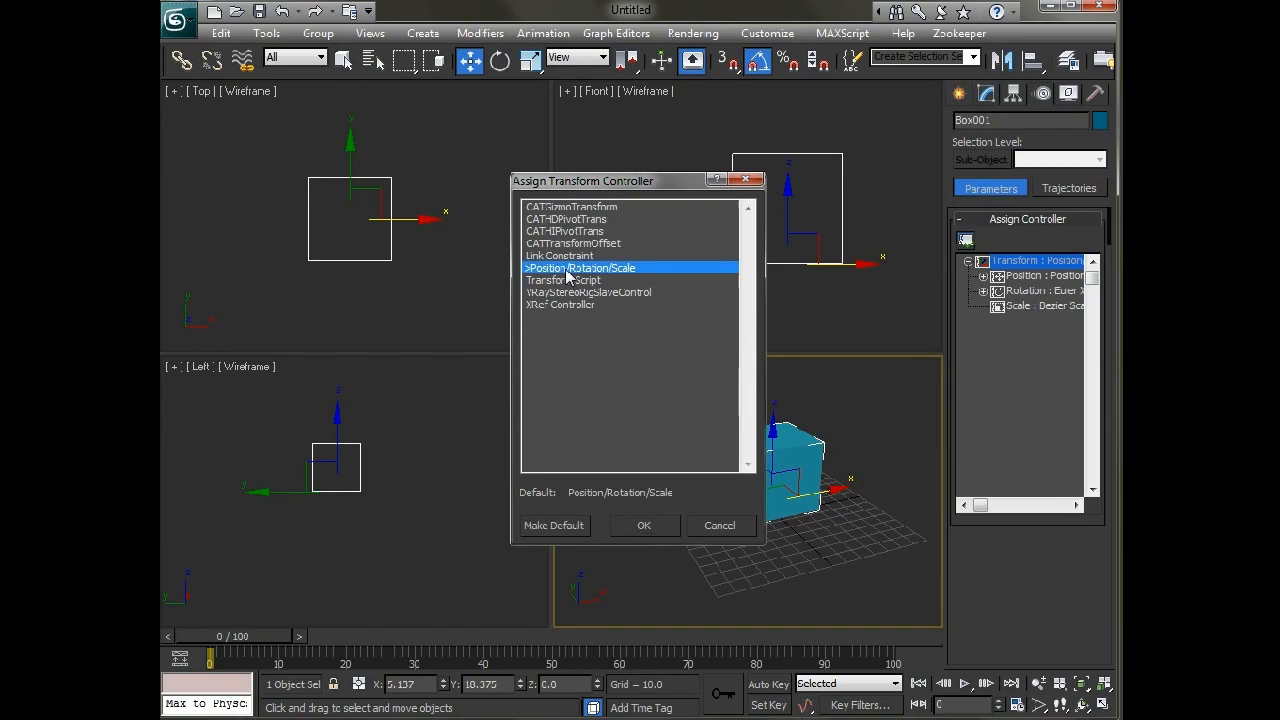
{"action": "left_click", "coordinate": [582, 220]}
{"action": "mouse_move", "coordinate": [580, 225]}
{"action": "left_mouse_down"}
{"action": "mouse_move", "coordinate": [581, 247]}
{"action": "mouse_move", "coordinate": [580, 225]}
{"action": "left_mouse_up"}
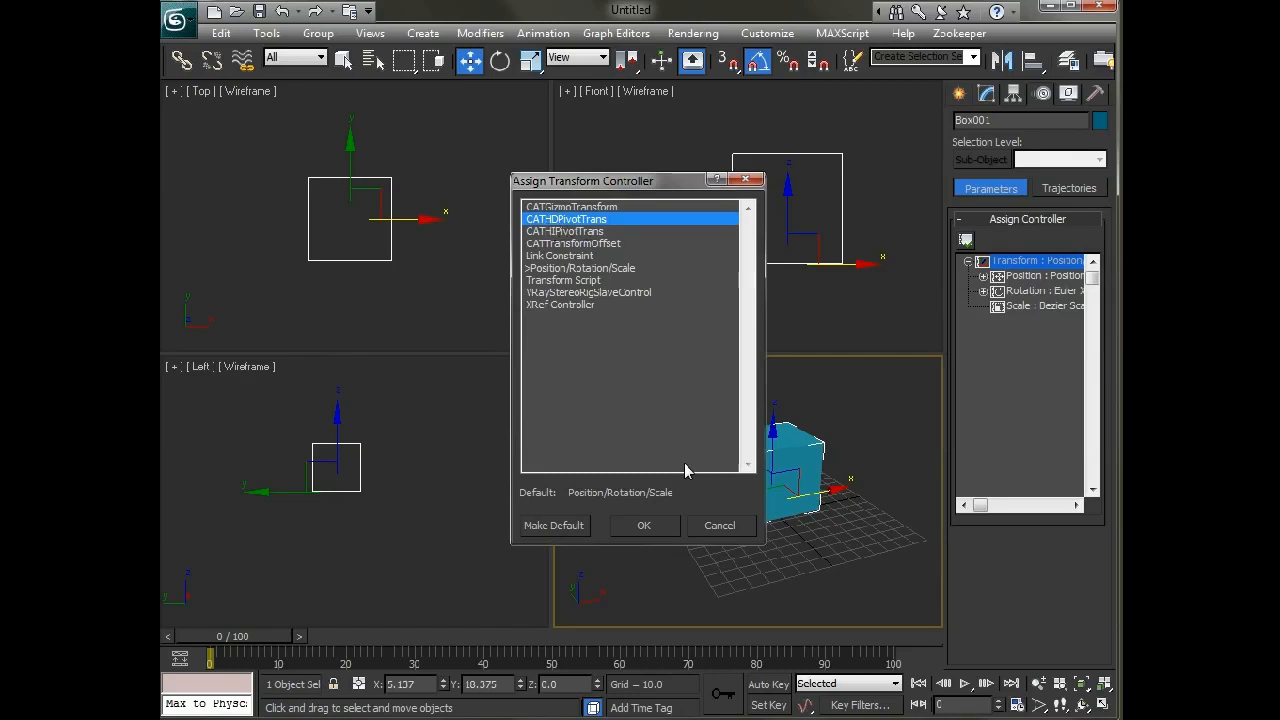
{"action": "left_click", "coordinate": [645, 525]}
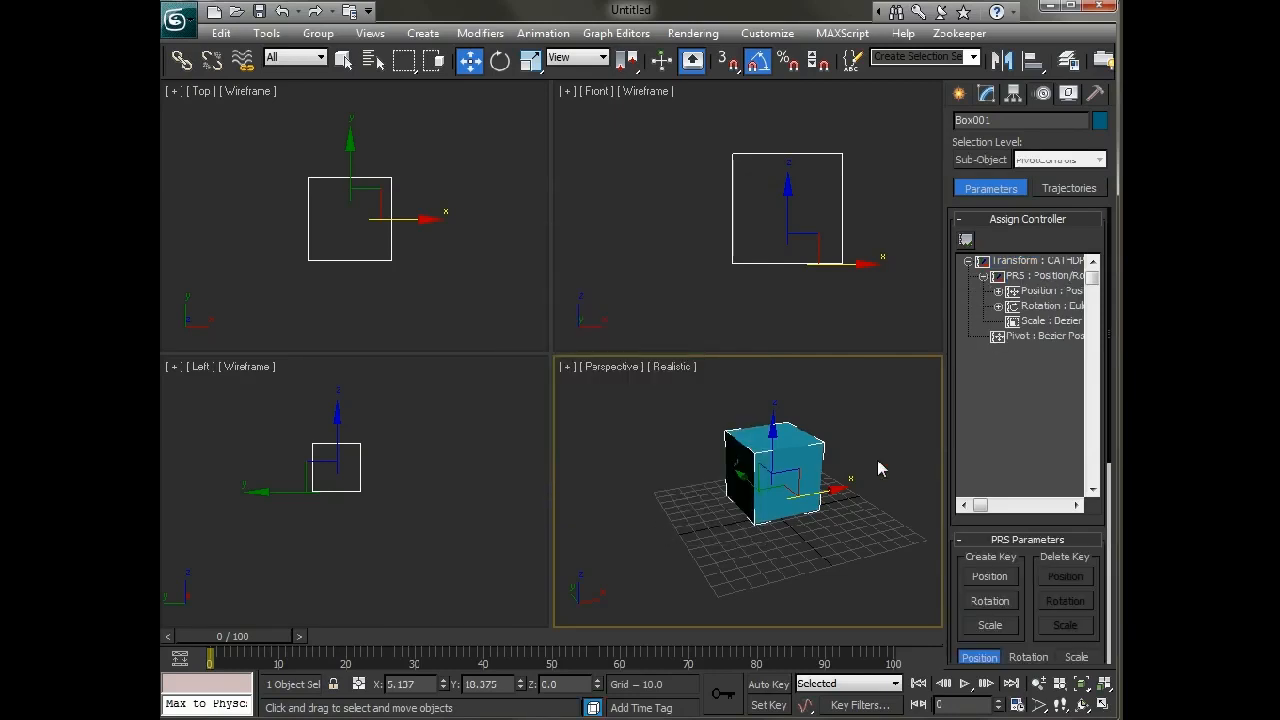
At the PivotControls sub-object level, move the pivot along X to the box's lower-left corner in the Front view, about X -20
{"action": "left_click", "coordinate": [1024, 338]}
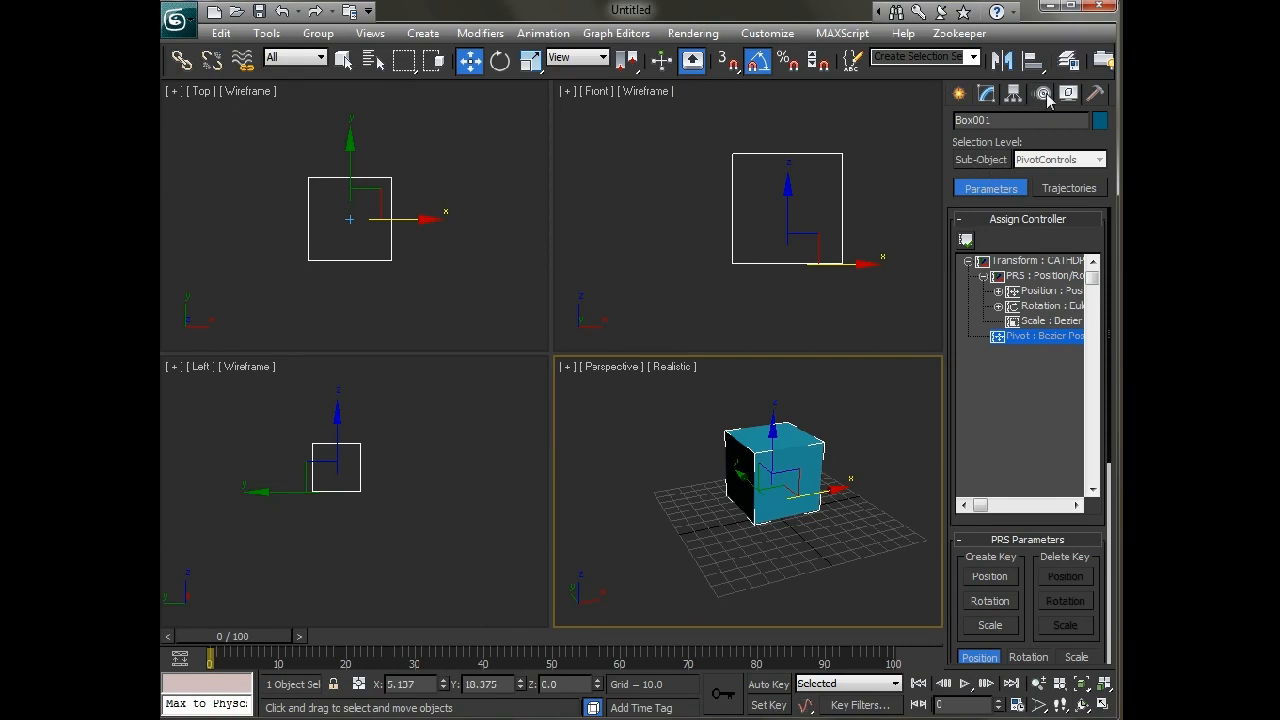
{"action": "left_click", "coordinate": [993, 161]}
{"action": "left_click", "coordinate": [1058, 162]}
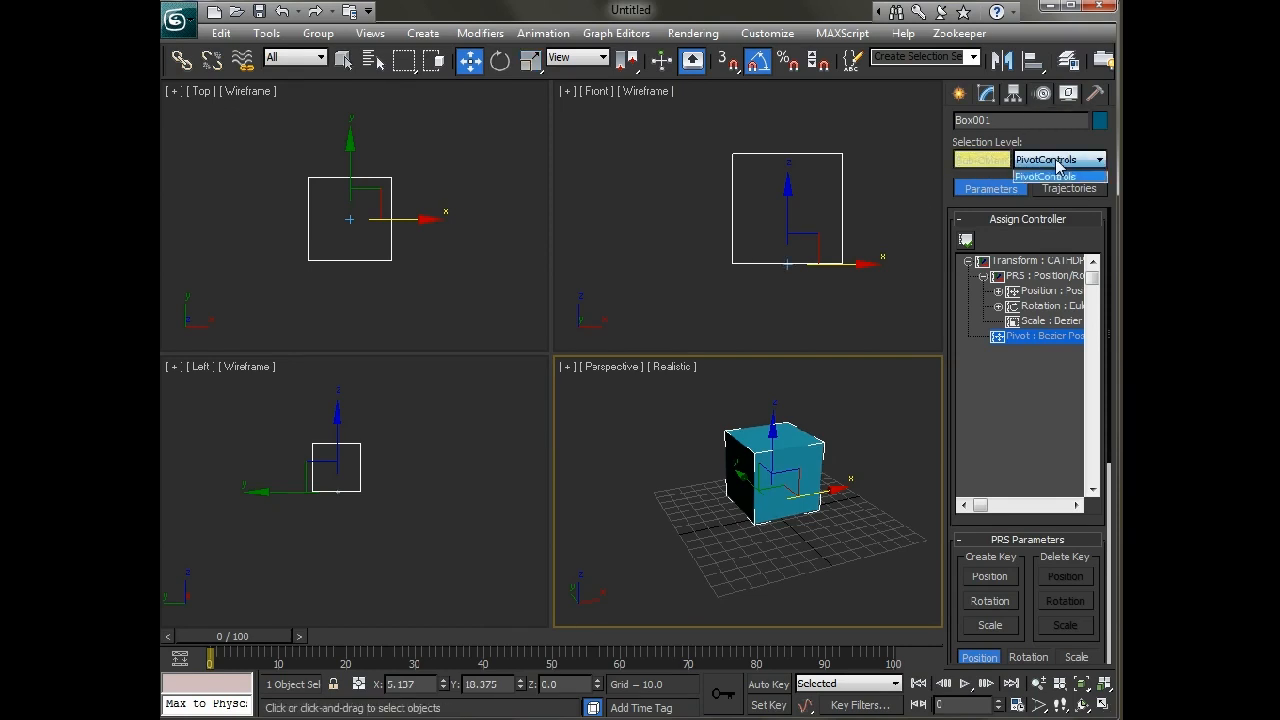
{"action": "left_click", "coordinate": [1062, 168]}
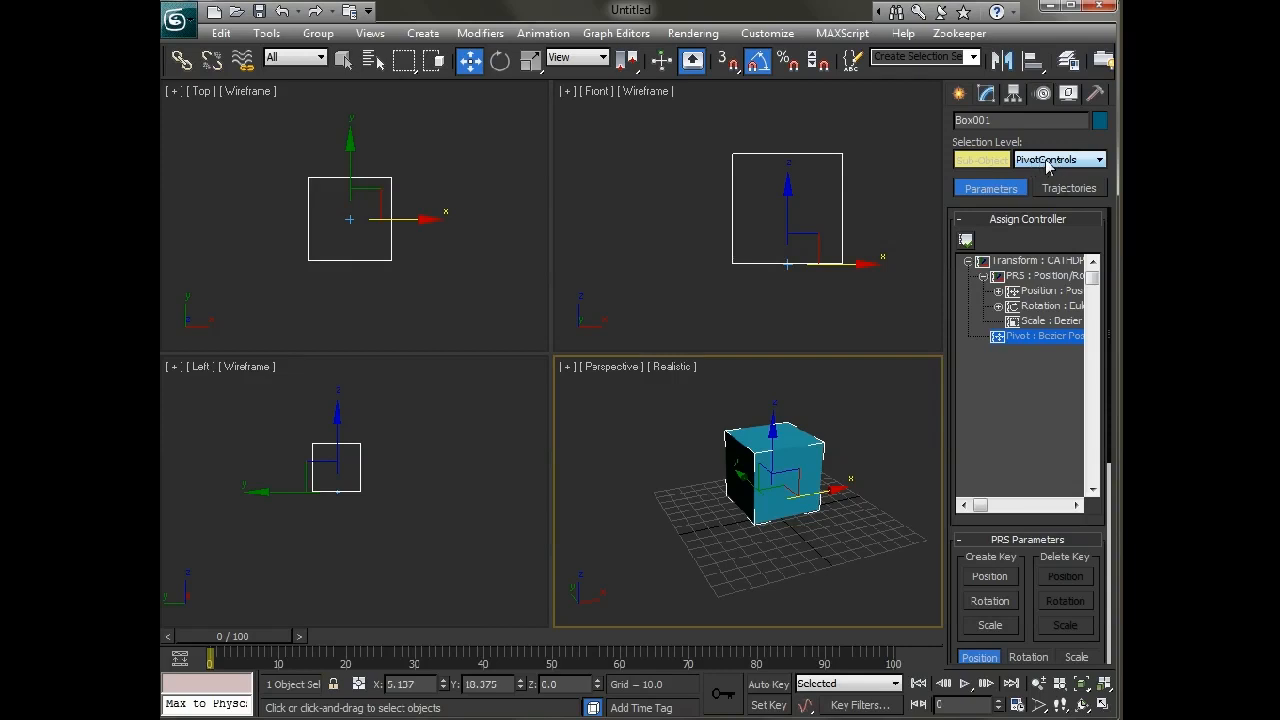
{"action": "left_click", "coordinate": [855, 261]}
{"action": "left_click_drag", "start_coordinate": [855, 261], "coordinate": [801, 272]}
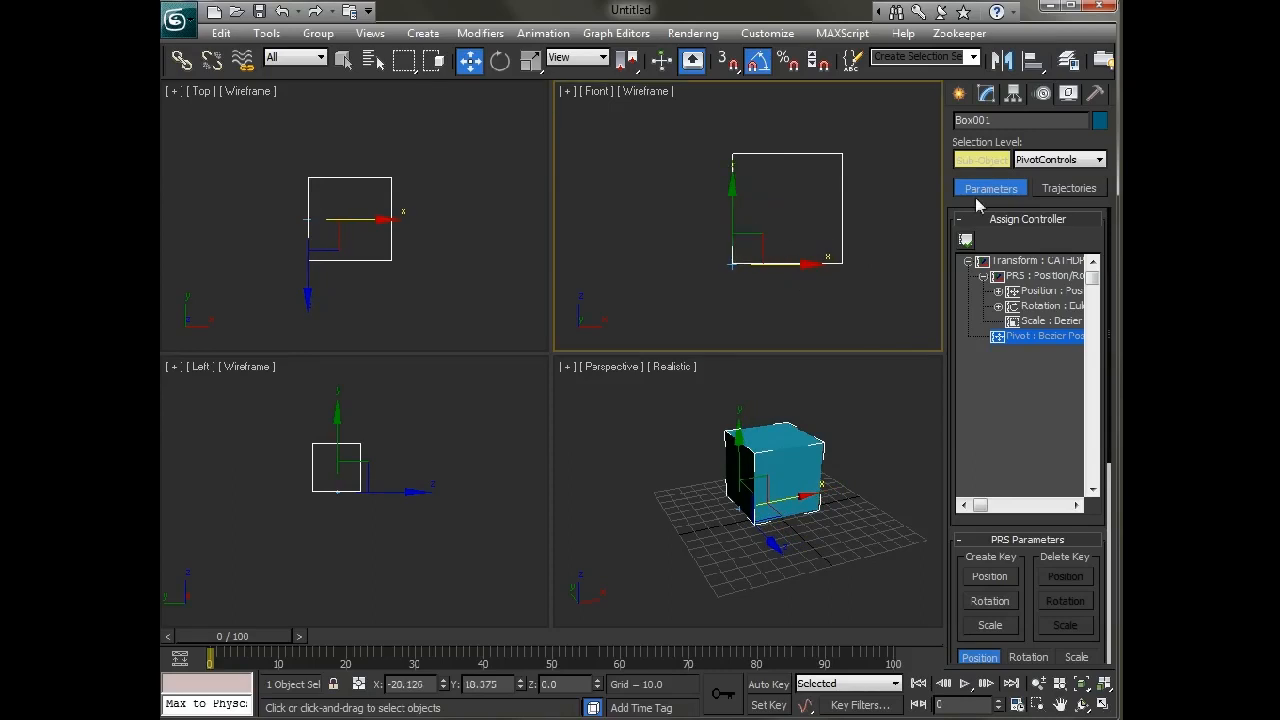
{"action": "left_click", "coordinate": [980, 161]}
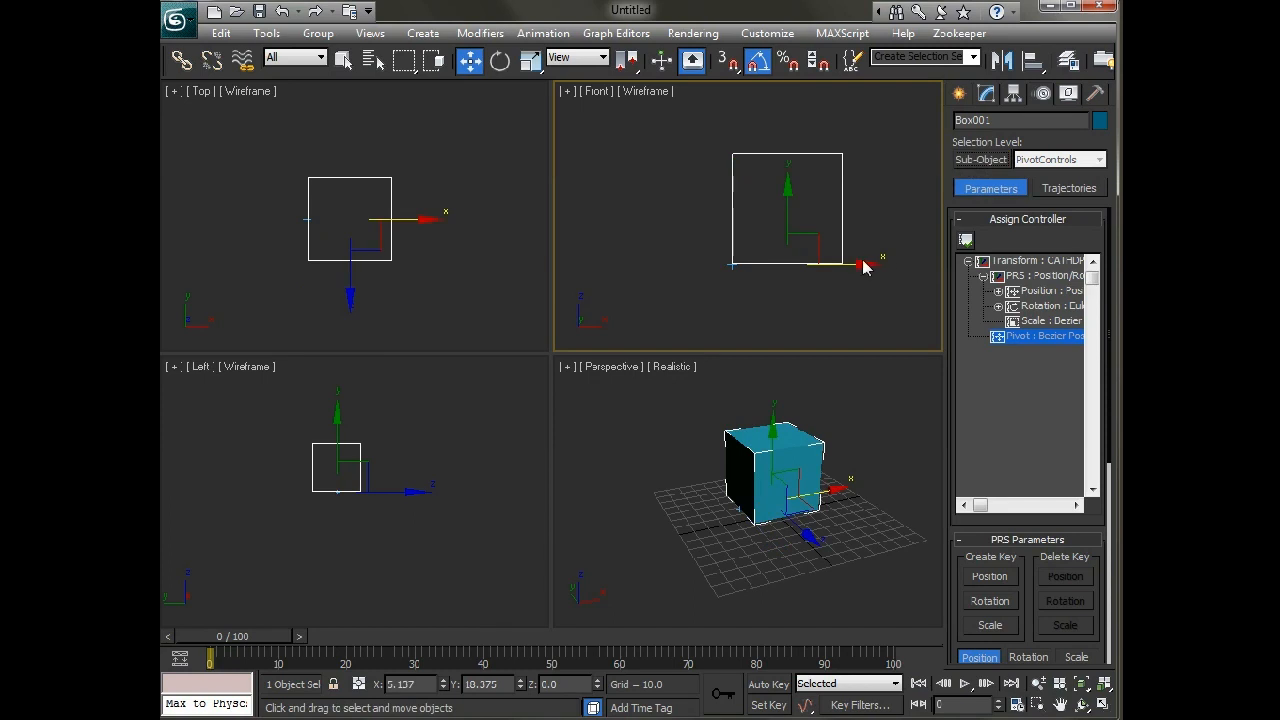
Try rotating the box about its relocated corner pivot in the Front view
{"action": "right_click", "coordinate": [872, 264]}
{"action": "left_click", "coordinate": [891, 292]}
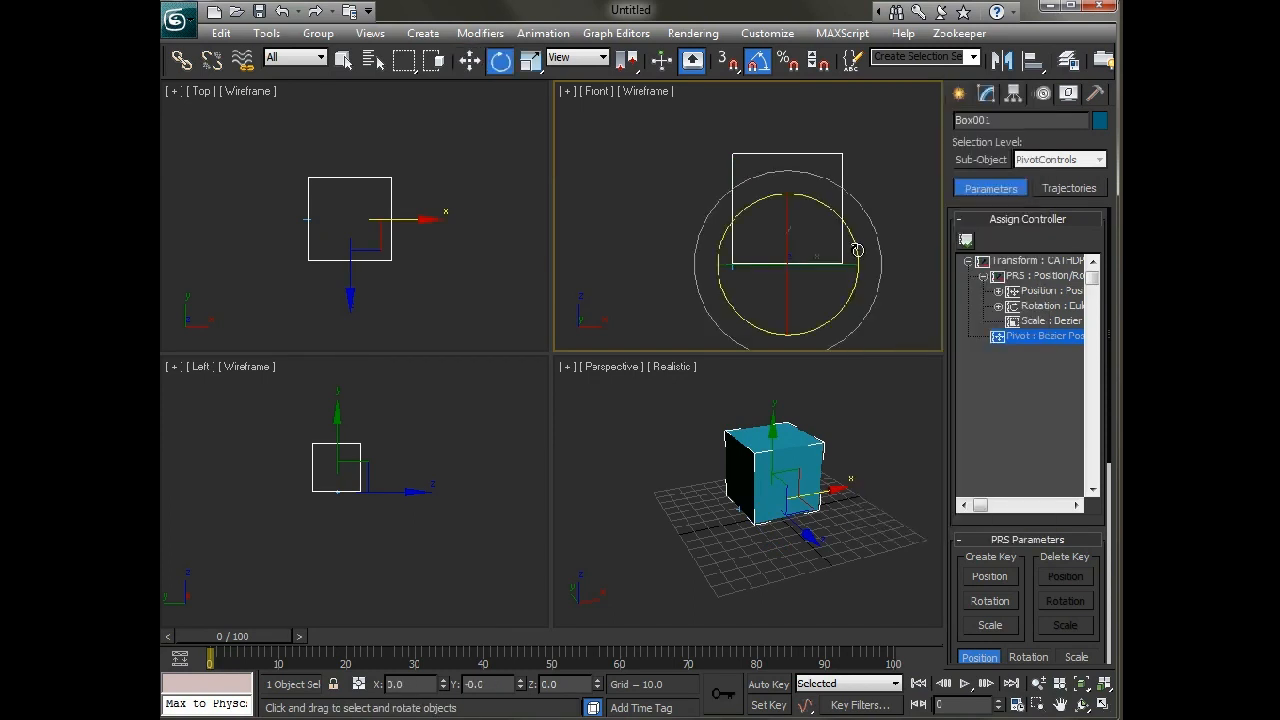
{"action": "mouse_move", "coordinate": [856, 249]}
{"action": "left_mouse_down"}
{"action": "mouse_move", "coordinate": [837, 206]}
{"action": "mouse_move", "coordinate": [849, 249]}
{"action": "mouse_move", "coordinate": [834, 286]}
{"action": "mouse_move", "coordinate": [819, 176]}
{"action": "mouse_move", "coordinate": [846, 229]}
{"action": "mouse_move", "coordinate": [834, 271]}
{"action": "mouse_move", "coordinate": [837, 223]}
{"action": "mouse_move", "coordinate": [835, 240]}
{"action": "left_mouse_up"}
{"action": "right_click", "coordinate": [835, 240]}
With Auto Key on, rotate the box -90 degrees at frame 10 so it rolls over its lower-left corner
{"action": "key", "text": "n"}
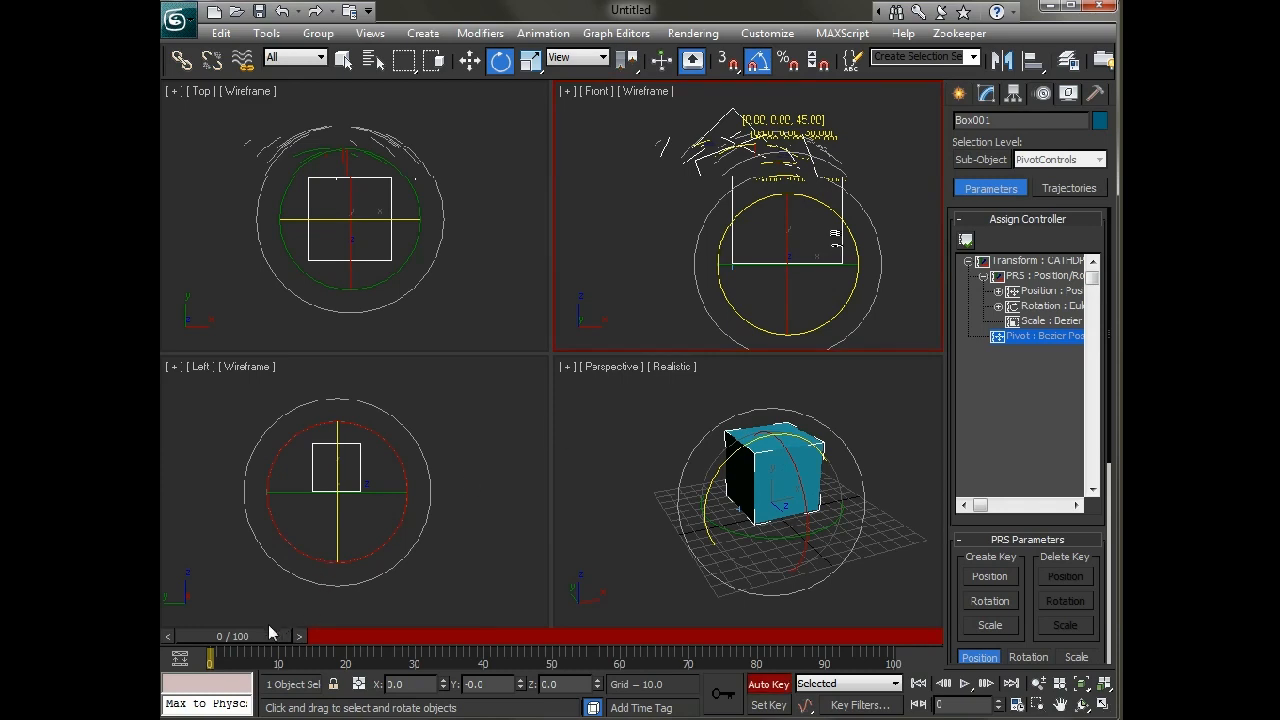
{"action": "left_click_drag", "start_coordinate": [260, 637], "coordinate": [325, 650]}
{"action": "key", "text": "e"}
{"action": "left_click_drag", "start_coordinate": [828, 312], "coordinate": [831, 197]}
{"action": "mouse_move", "coordinate": [323, 632]}
{"action": "left_mouse_down"}
{"action": "mouse_move", "coordinate": [250, 641]}
{"action": "mouse_move", "coordinate": [327, 638]}
{"action": "left_mouse_up"}
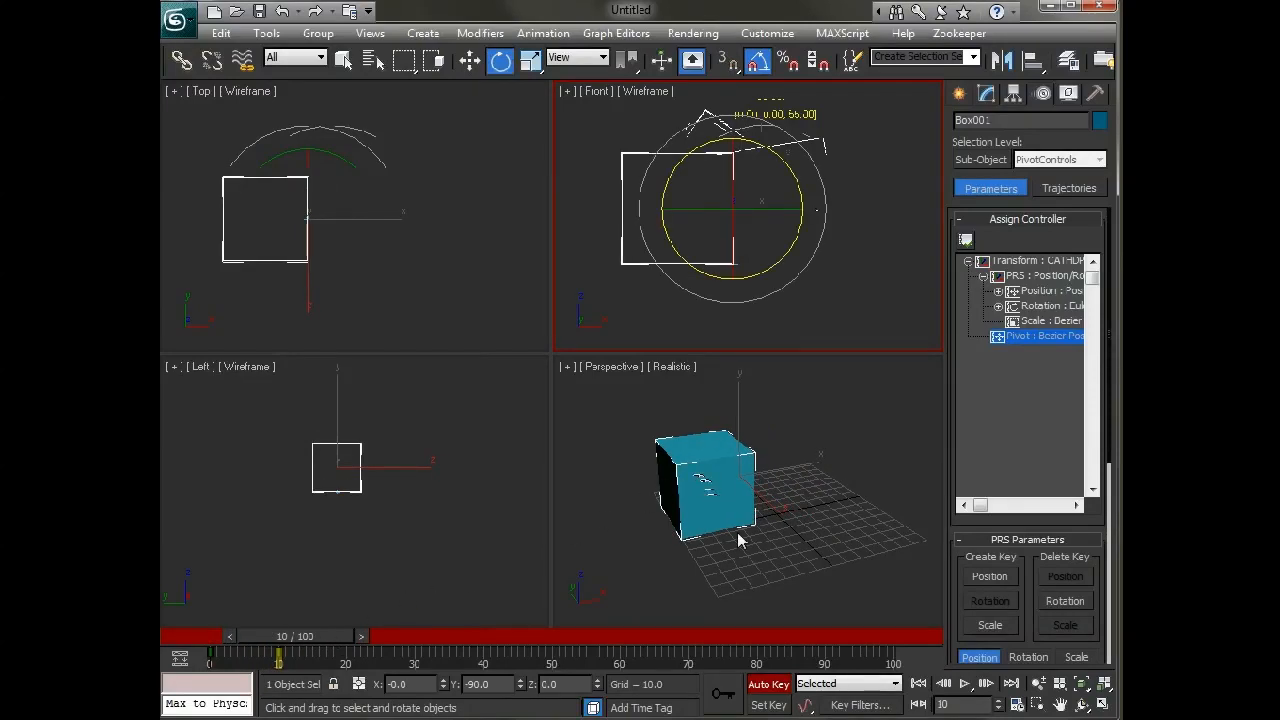
Return to the PivotControls sub-object level and create position, rotation and scale keys at frame 9
{"action": "middle_click_drag", "start_coordinate": [836, 249], "coordinate": [910, 245]}
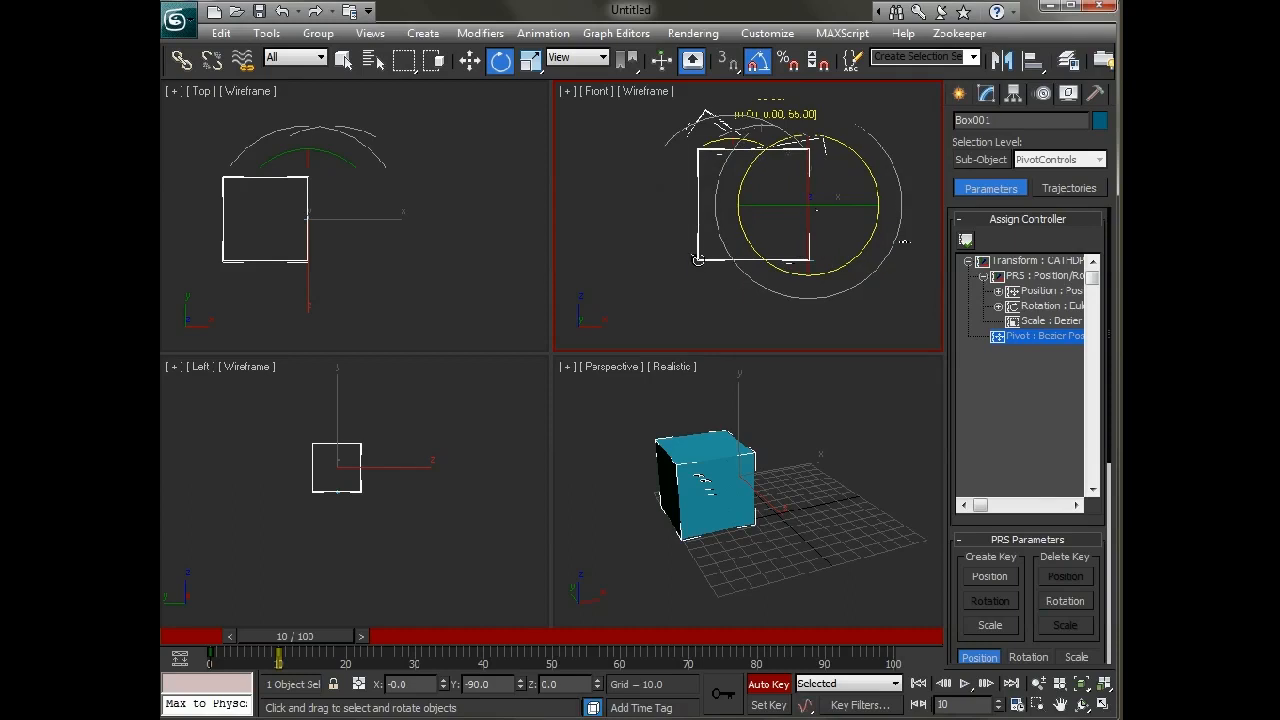
{"action": "key", "text": "w"}
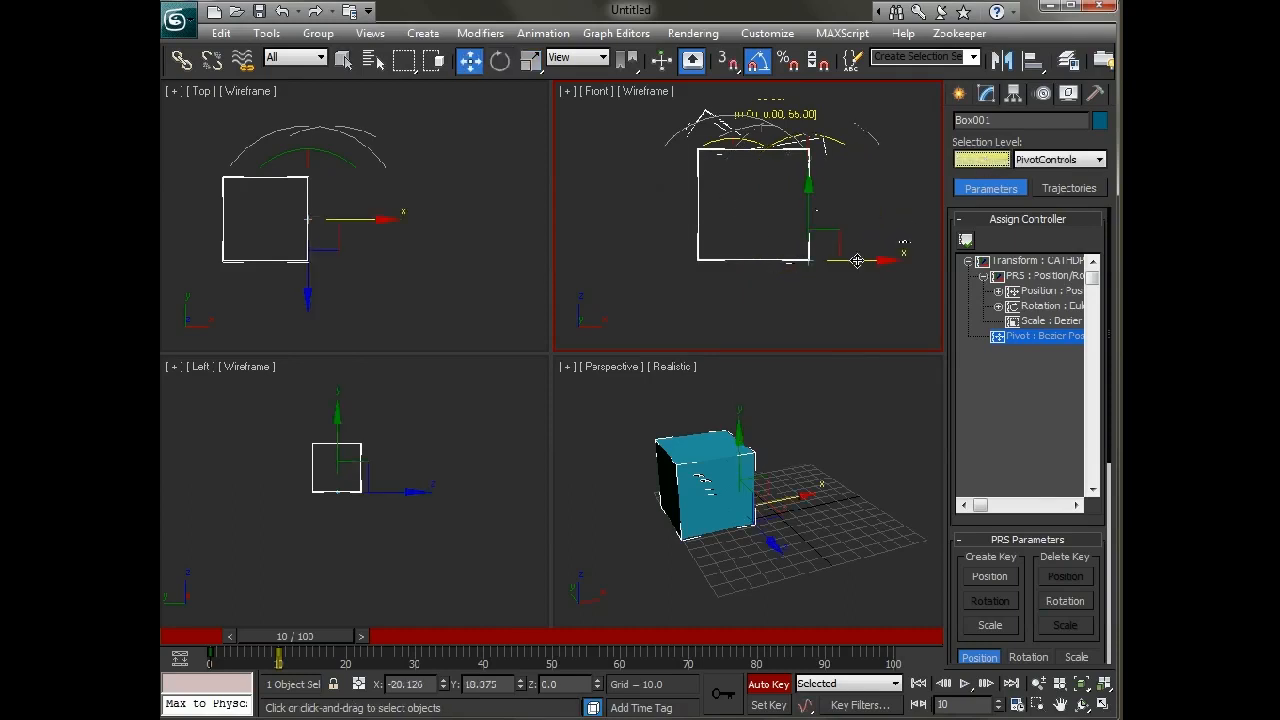
{"action": "mouse_move", "coordinate": [292, 637]}
{"action": "left_mouse_down"}
{"action": "mouse_move", "coordinate": [234, 639]}
{"action": "mouse_move", "coordinate": [277, 641]}
{"action": "left_mouse_up"}
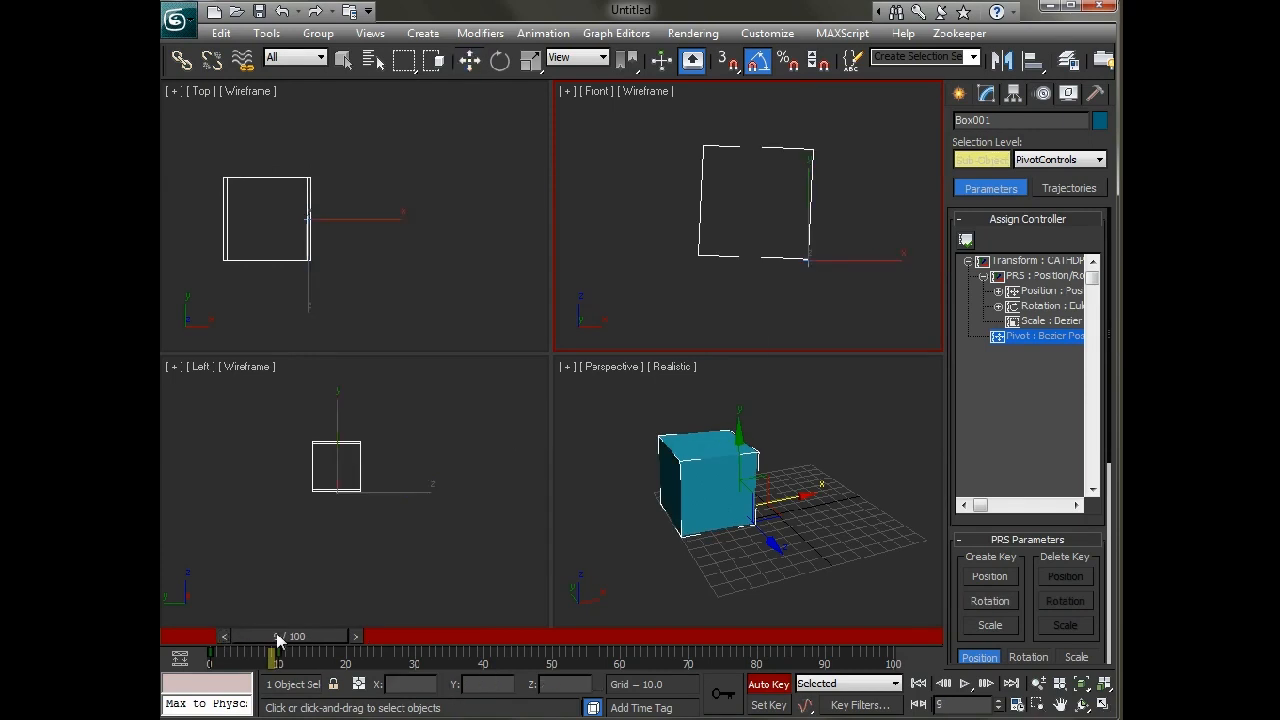
{"action": "right_click", "coordinate": [277, 641]}
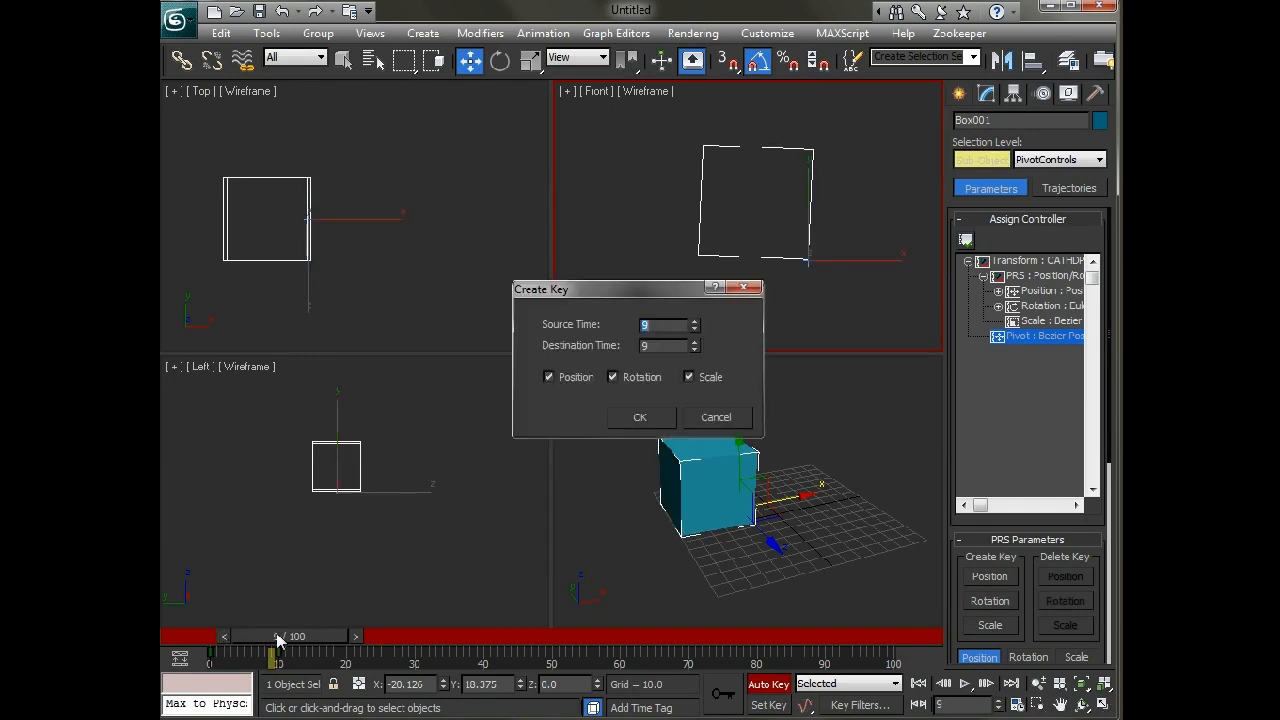
{"action": "left_click", "coordinate": [638, 418]}
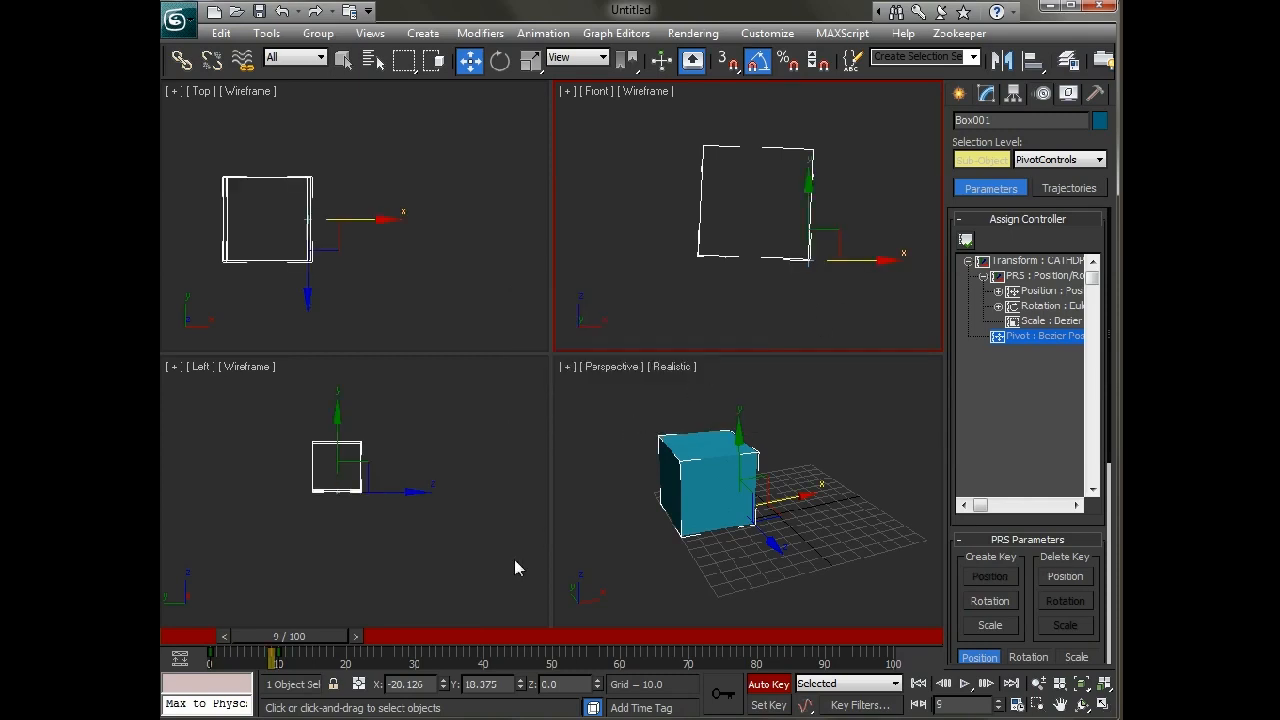
At frame 10, move the pivot to the rolled box's lower-left corner, about X -70, and leave the PivotControls level
{"action": "left_click", "coordinate": [356, 637]}
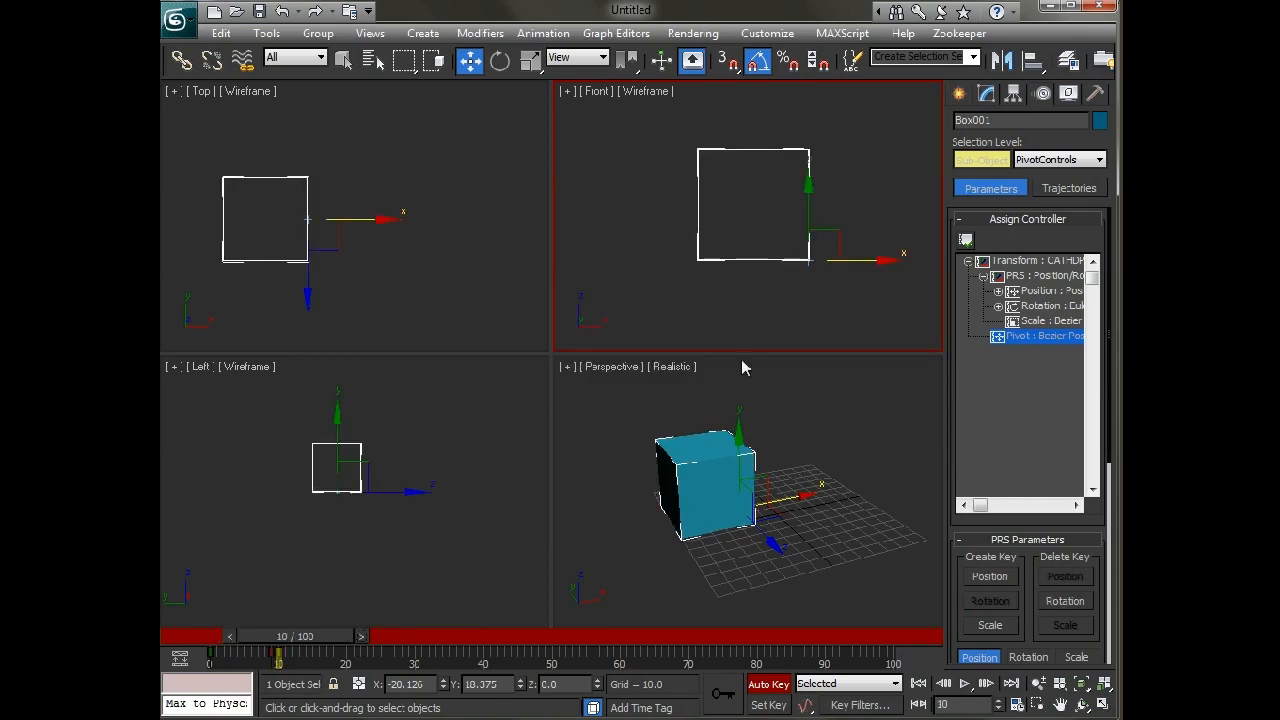
{"action": "left_click_drag", "start_coordinate": [871, 258], "coordinate": [764, 262]}
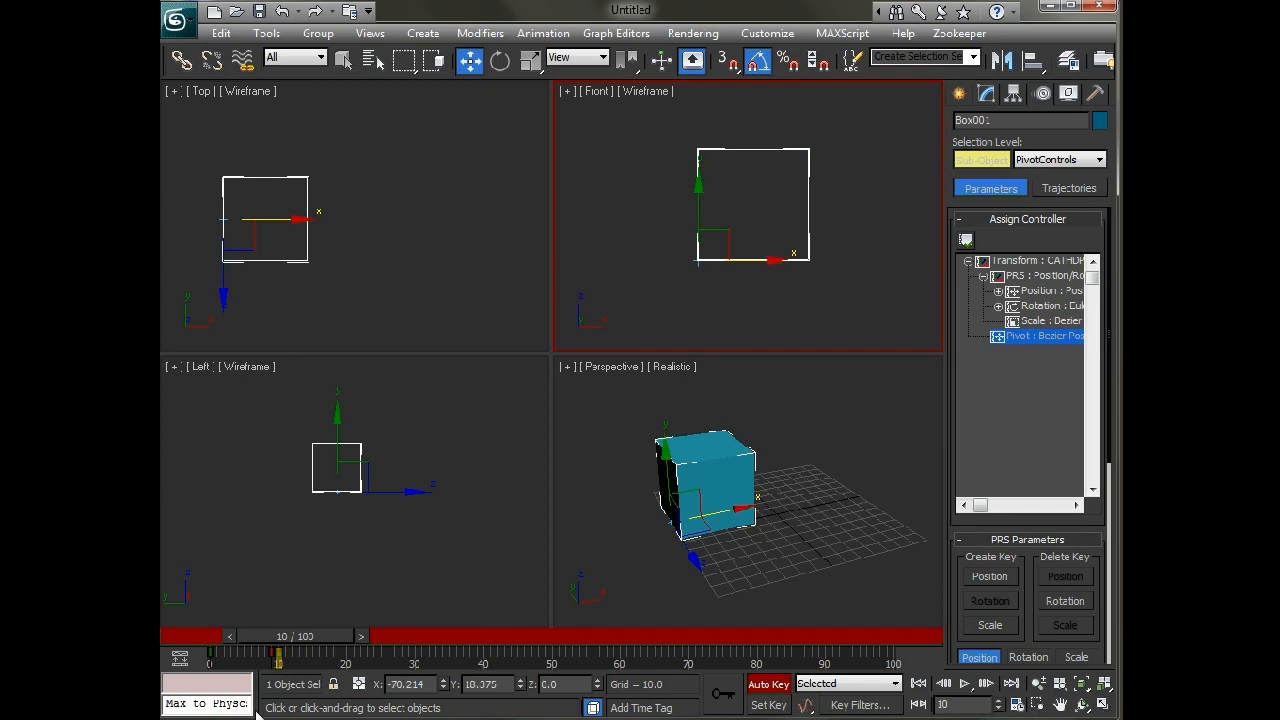
{"action": "left_click_drag", "start_coordinate": [311, 637], "coordinate": [319, 638]}
{"action": "key", "text": "w"}
{"action": "key", "text": "alt+w"}
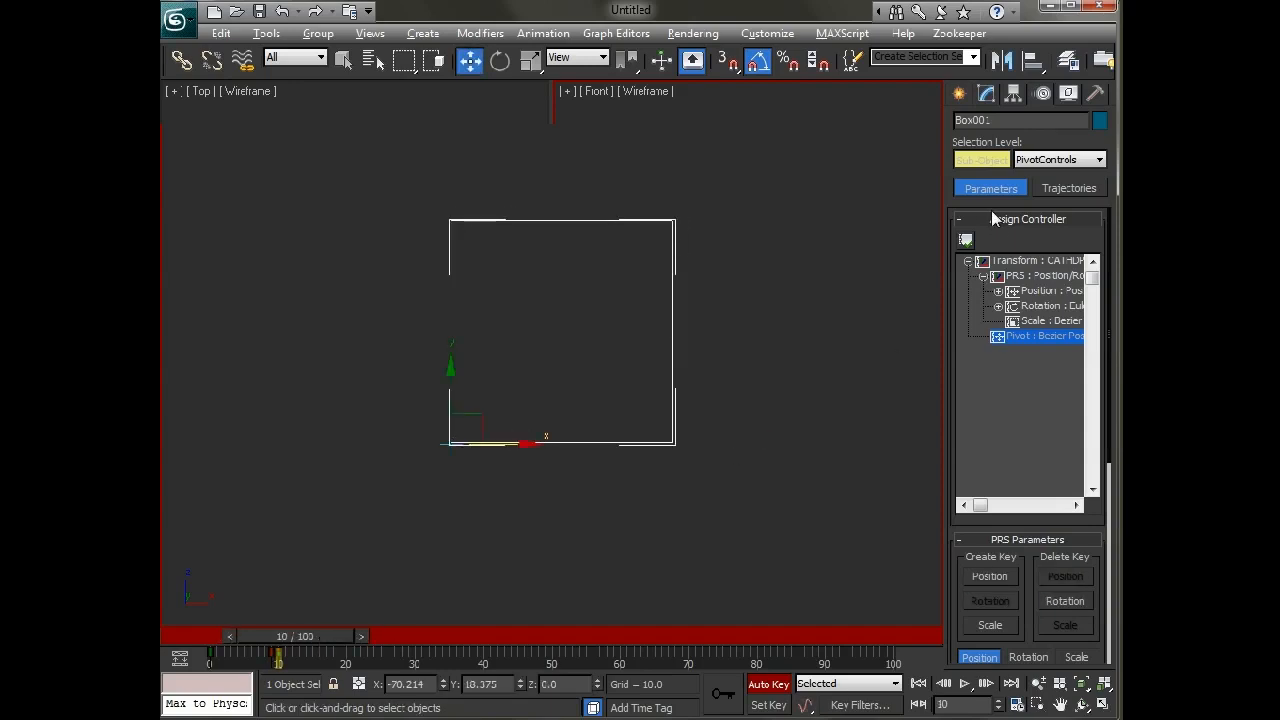
{"action": "left_click", "coordinate": [980, 160]}
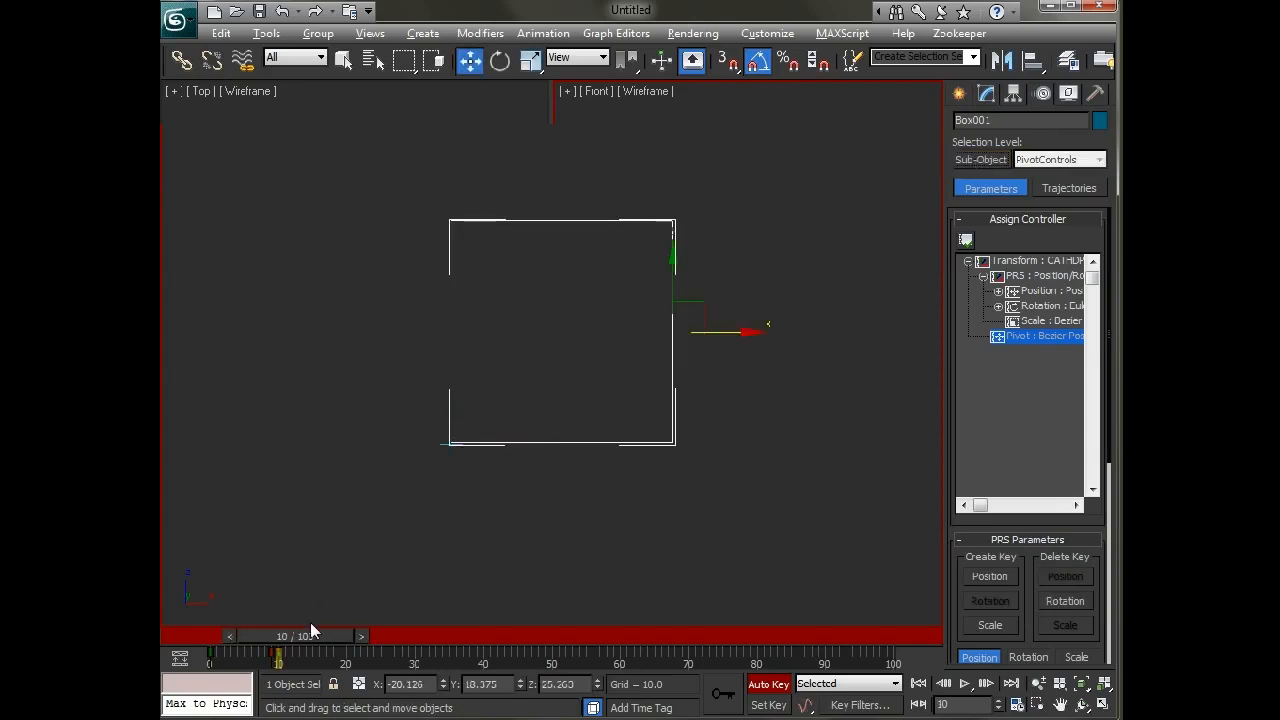
At frame 20, rotate the box a further 90 degrees in the Front view so it rolls over its lower-left edge
{"action": "left_click_drag", "start_coordinate": [310, 637], "coordinate": [373, 640]}
{"action": "right_click", "coordinate": [498, 452]}
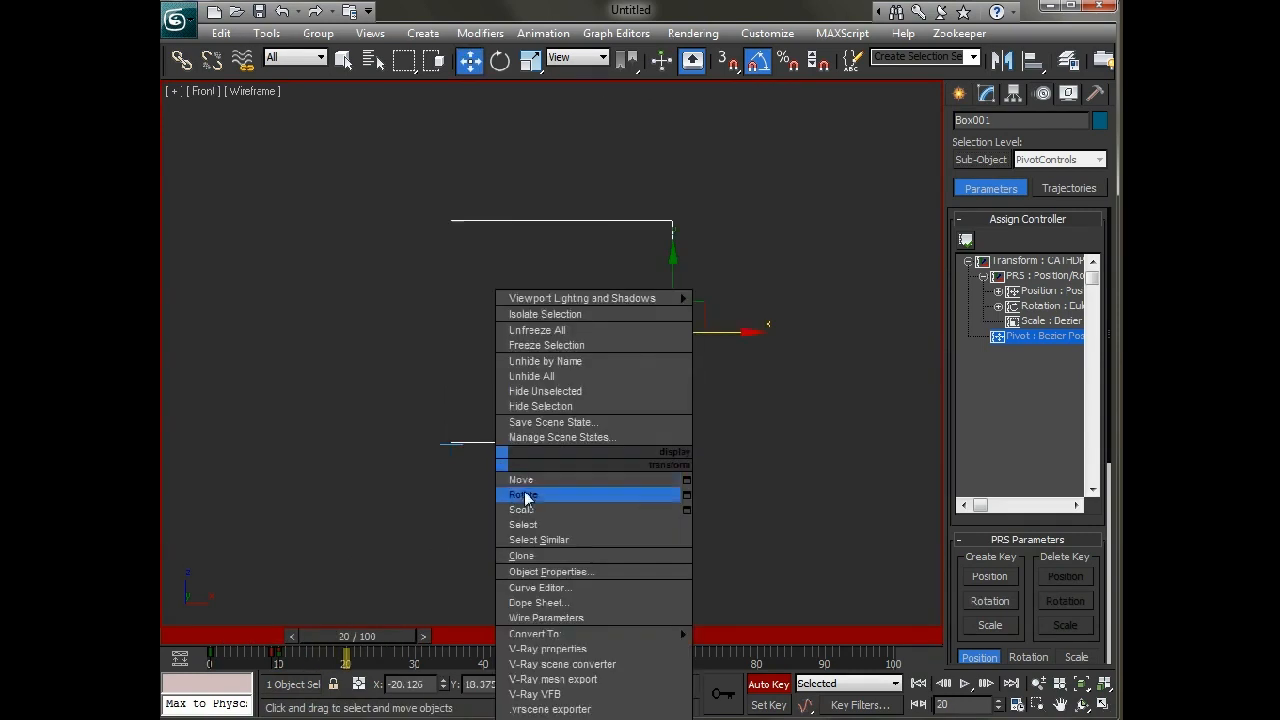
{"action": "left_click", "coordinate": [528, 484]}
{"action": "left_click_drag", "start_coordinate": [709, 377], "coordinate": [734, 279]}
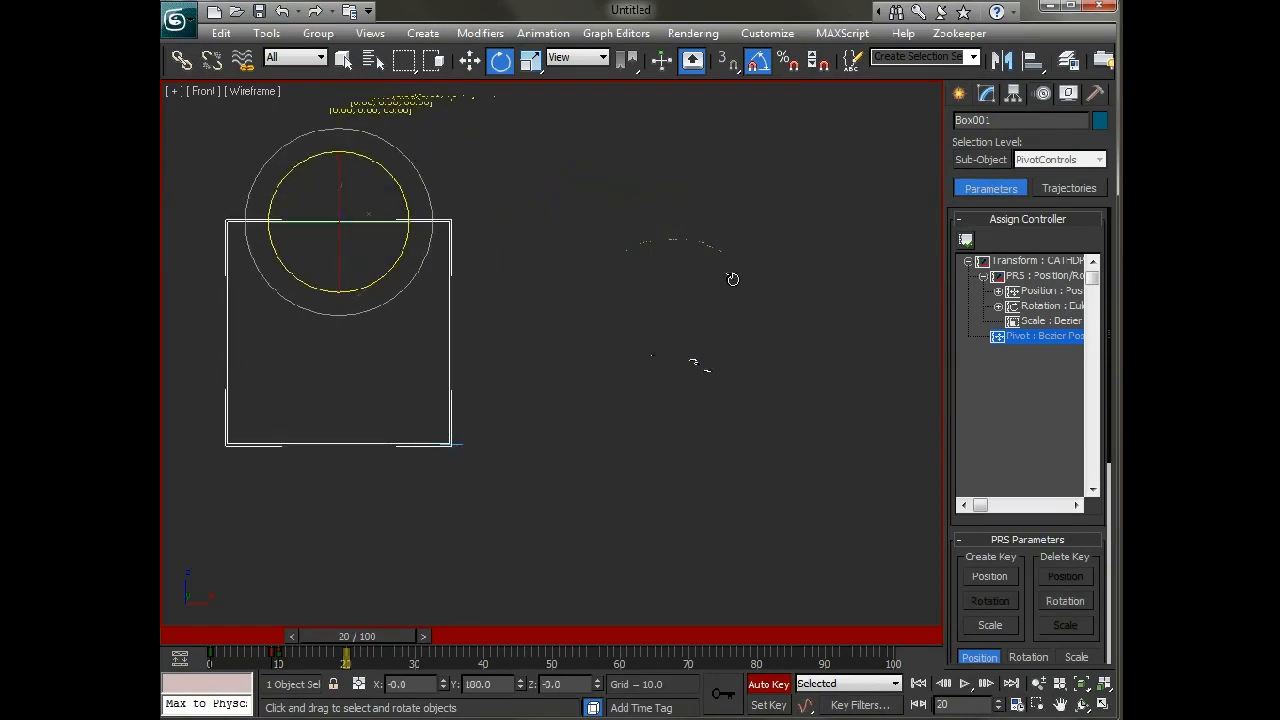
Maximize the Perspective view, orbit around the box and scrub through the roll, stopping at frame 19
{"action": "key", "text": "alt+w"}
{"action": "right_click", "coordinate": [755, 449]}
{"action": "middle_click_drag", "start_coordinate": [749, 484], "coordinate": [857, 486]}
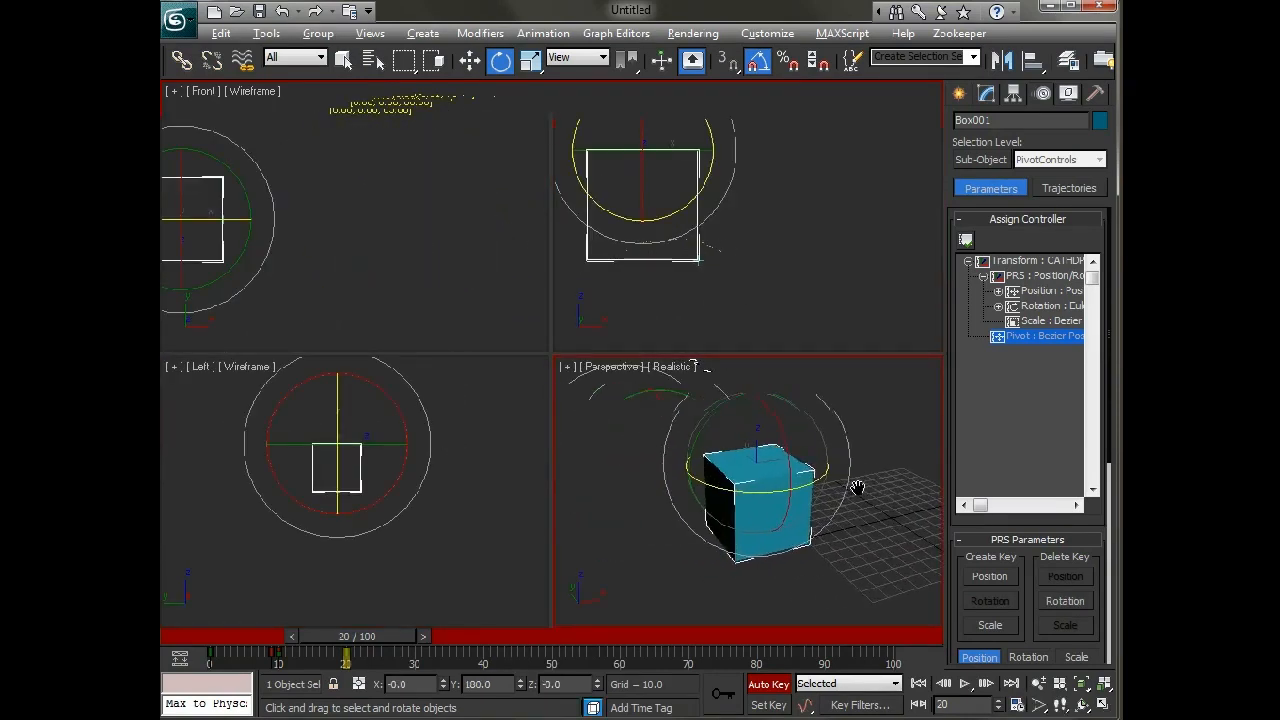
{"action": "key", "text": "alt+w"}
{"action": "middle_click_drag", "start_coordinate": [716, 472], "coordinate": [580, 500], "text": "alt"}
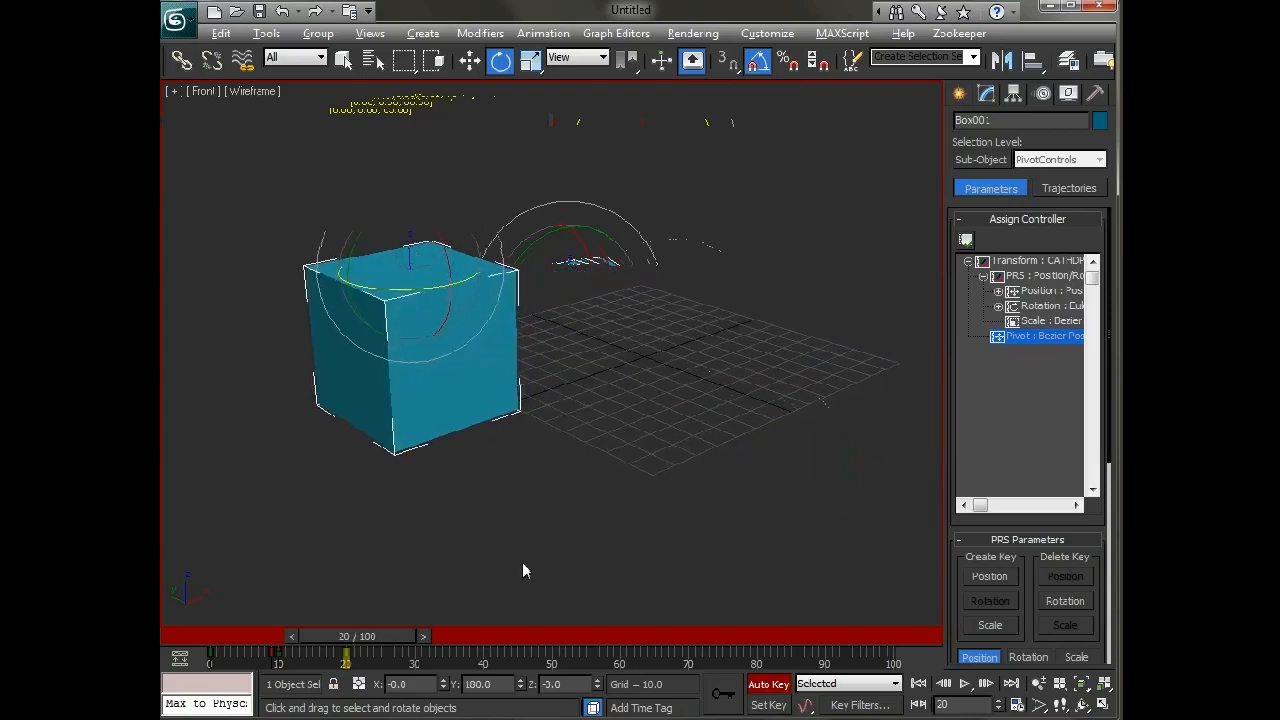
{"action": "left_click_drag", "start_coordinate": [254, 625], "coordinate": [387, 625]}
{"action": "key", "text": "e"}
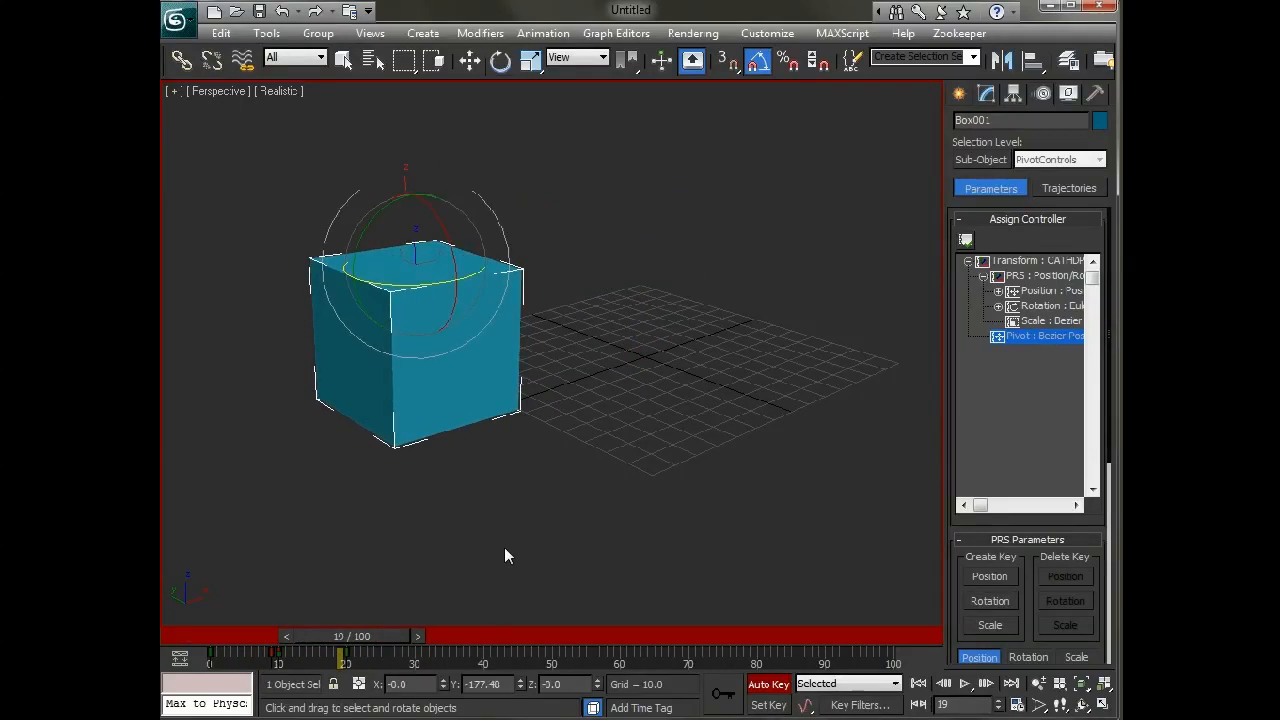
Enter the PivotControls sub-object level and create a position-only key at frame 19
{"action": "left_click", "coordinate": [982, 160]}
{"action": "key", "text": "w"}
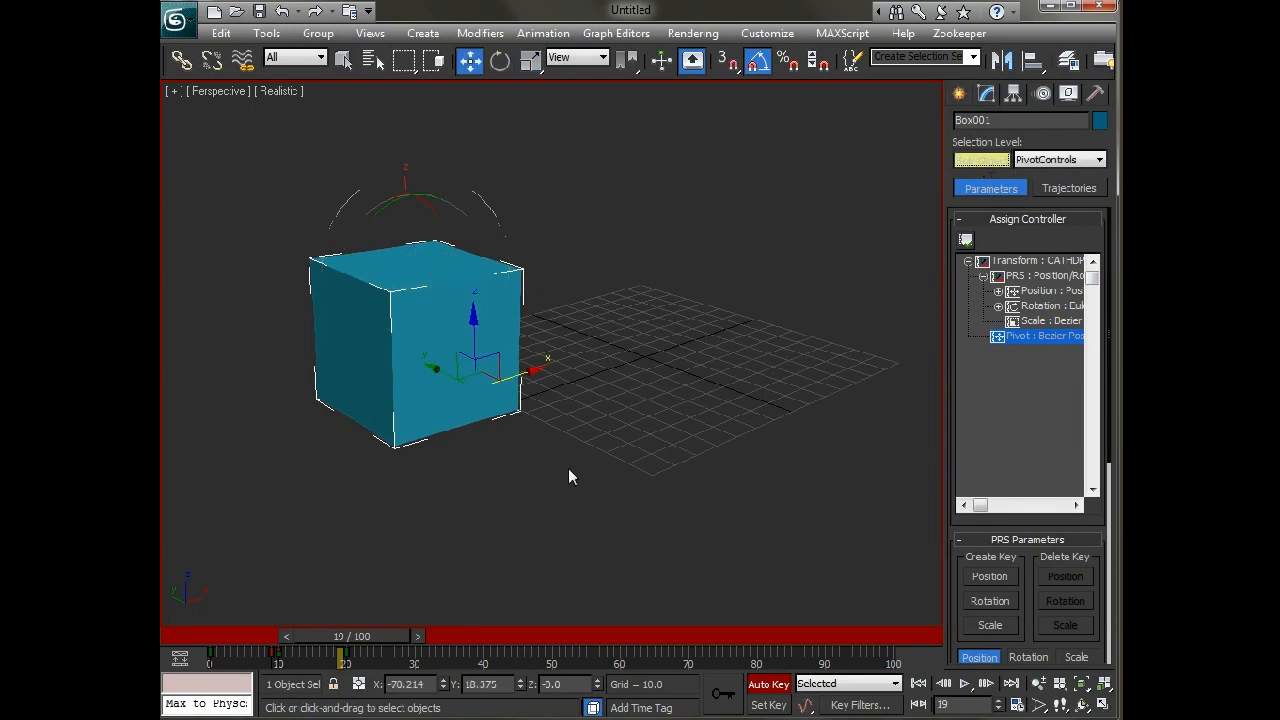
{"action": "right_click", "coordinate": [389, 636]}
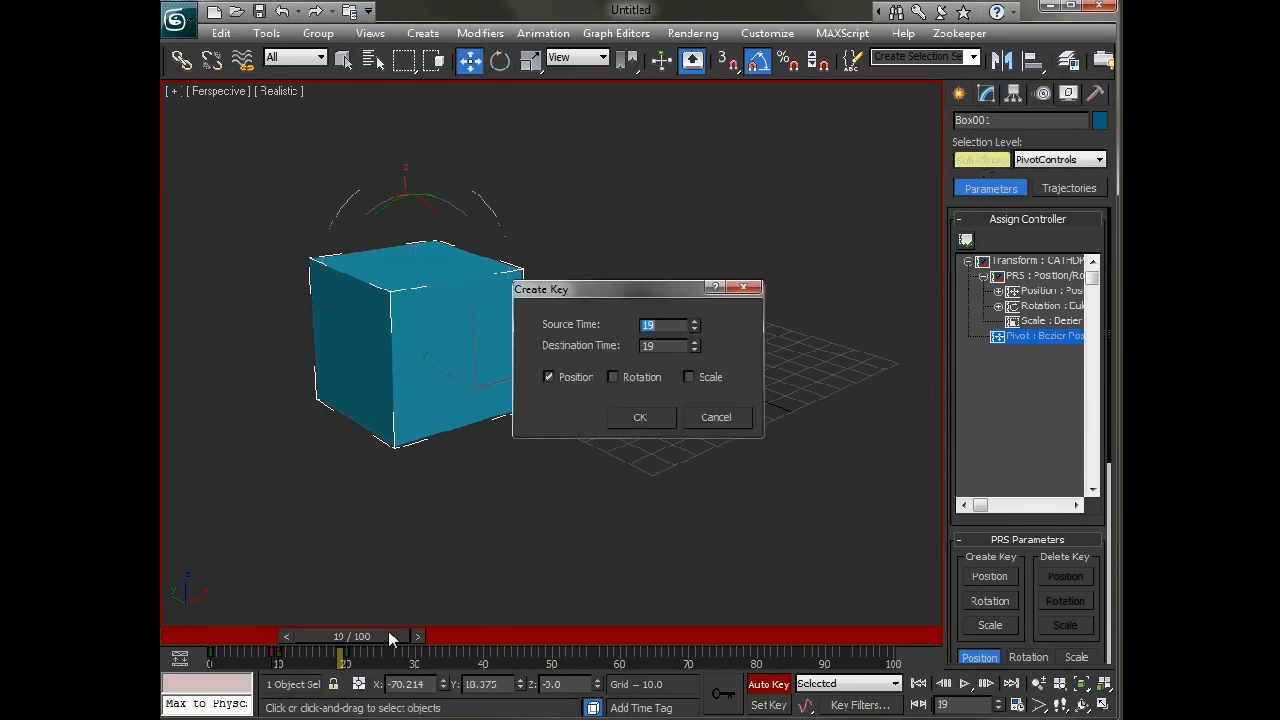
{"action": "left_click", "coordinate": [662, 420]}
At frame 20, move the pivot along Y to about 43, at the box's side edge, and leave the PivotControls level
{"action": "left_click_drag", "start_coordinate": [364, 636], "coordinate": [369, 635]}
{"action": "middle_click_drag", "start_coordinate": [403, 572], "coordinate": [495, 386], "text": "alt"}
{"action": "left_click_drag", "start_coordinate": [553, 383], "coordinate": [610, 372]}
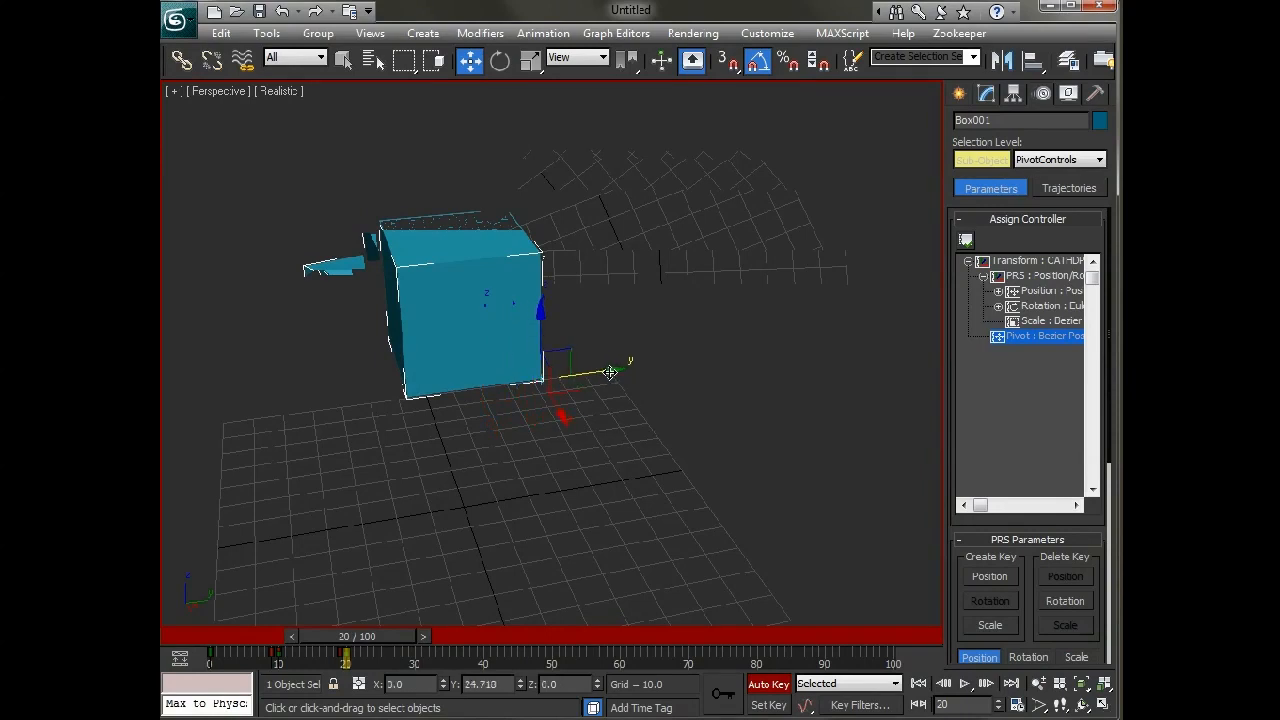
{"action": "middle_click_drag", "start_coordinate": [600, 400], "coordinate": [442, 571], "text": "alt"}
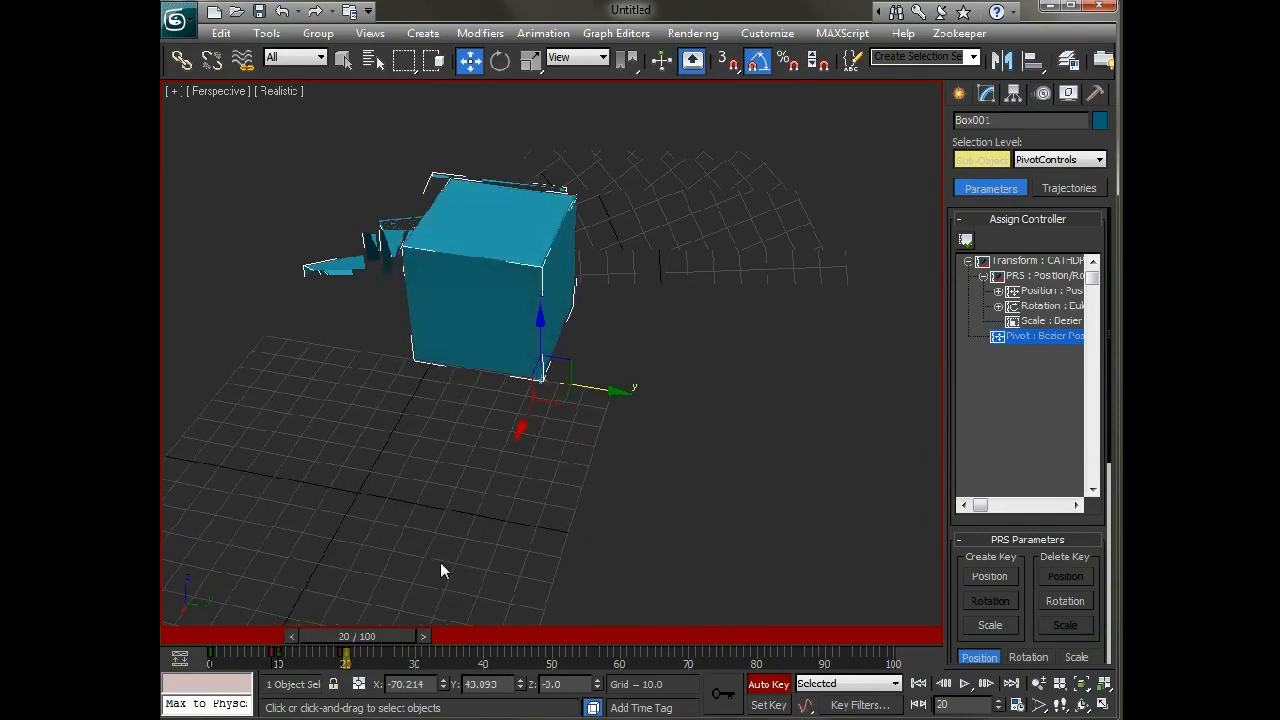
{"action": "left_click", "coordinate": [976, 162]}
At frame 30, rotate the box -90 degrees about X so it rolls sideways over the relocated pivot
{"action": "left_click_drag", "start_coordinate": [382, 636], "coordinate": [446, 650]}
{"action": "key", "text": "w"}
{"action": "right_click", "coordinate": [497, 480]}
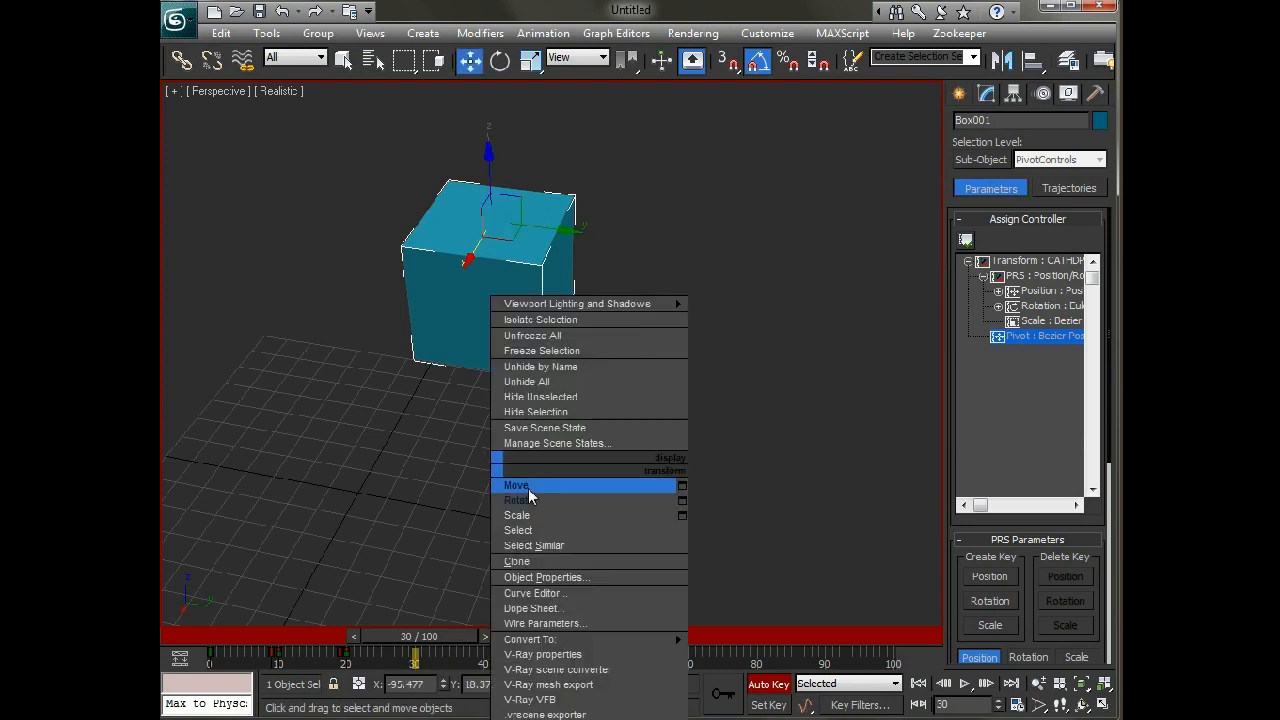
{"action": "left_click", "coordinate": [530, 500]}
{"action": "left_click_drag", "start_coordinate": [522, 172], "coordinate": [598, 211]}
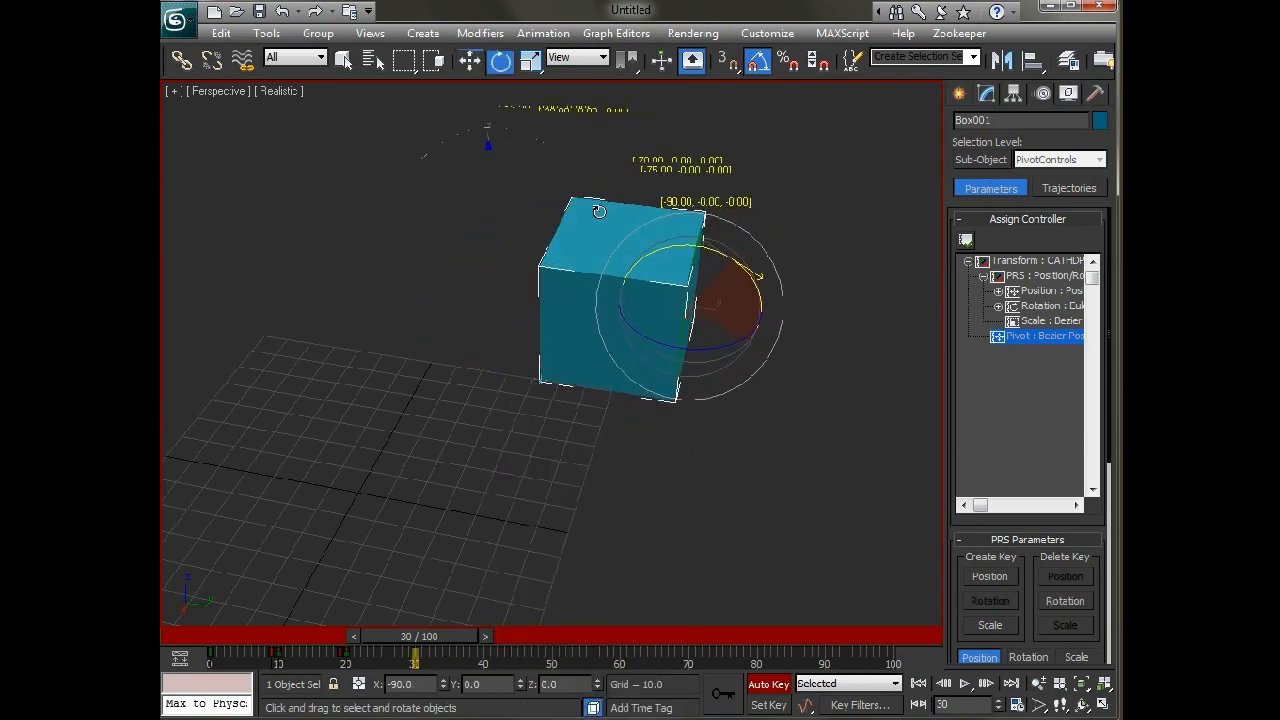
Return to frame 30, enter the PivotControls level and set the default tangent for new keys to stepped
{"action": "mouse_move", "coordinate": [443, 636]}
{"action": "left_mouse_down"}
{"action": "mouse_move", "coordinate": [215, 640]}
{"action": "mouse_move", "coordinate": [456, 651]}
{"action": "left_mouse_up"}
{"action": "key", "text": "e"}
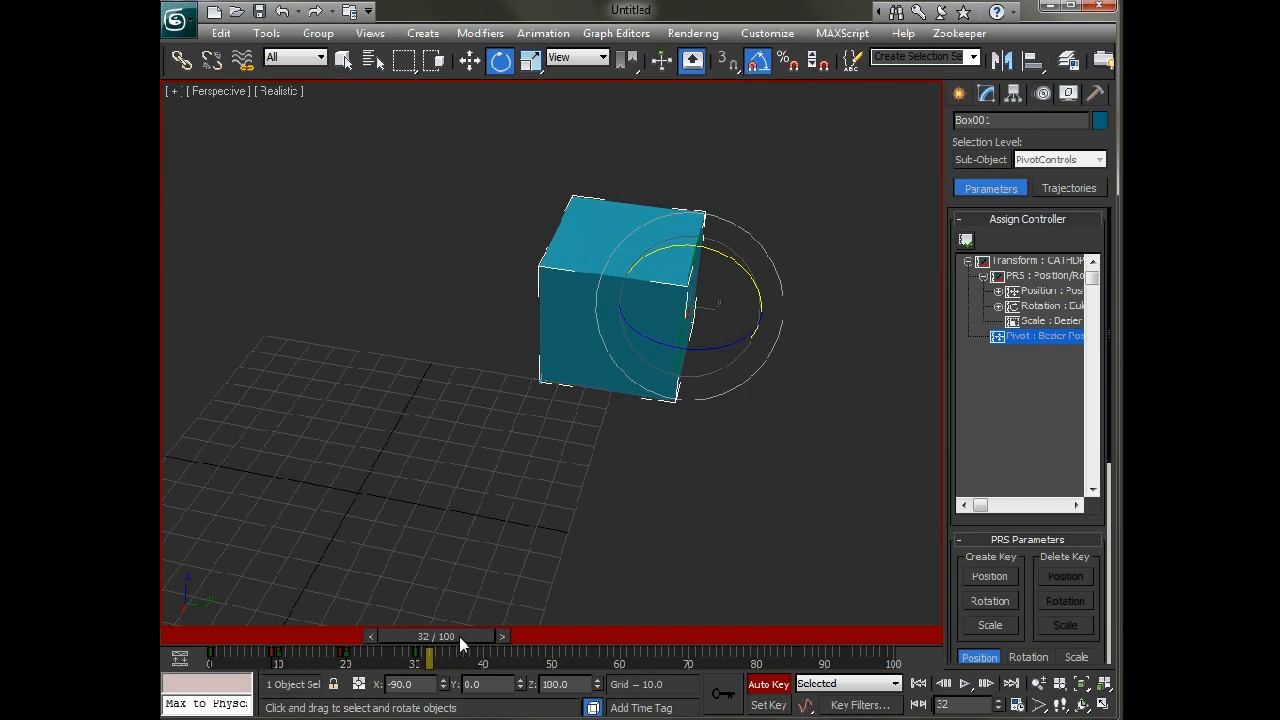
{"action": "mouse_move", "coordinate": [459, 636]}
{"action": "left_mouse_down"}
{"action": "mouse_move", "coordinate": [227, 623]}
{"action": "mouse_move", "coordinate": [450, 656]}
{"action": "left_mouse_up"}
{"action": "key", "text": "e"}
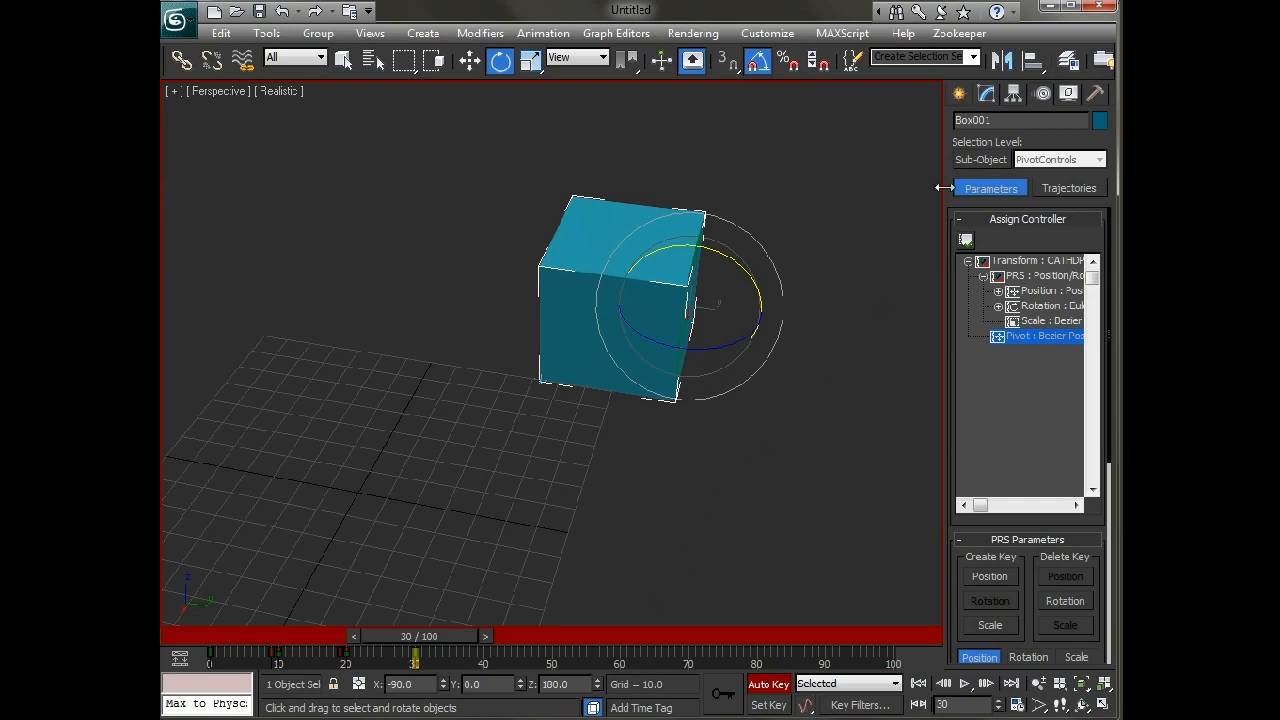
{"action": "left_click", "coordinate": [976, 159]}
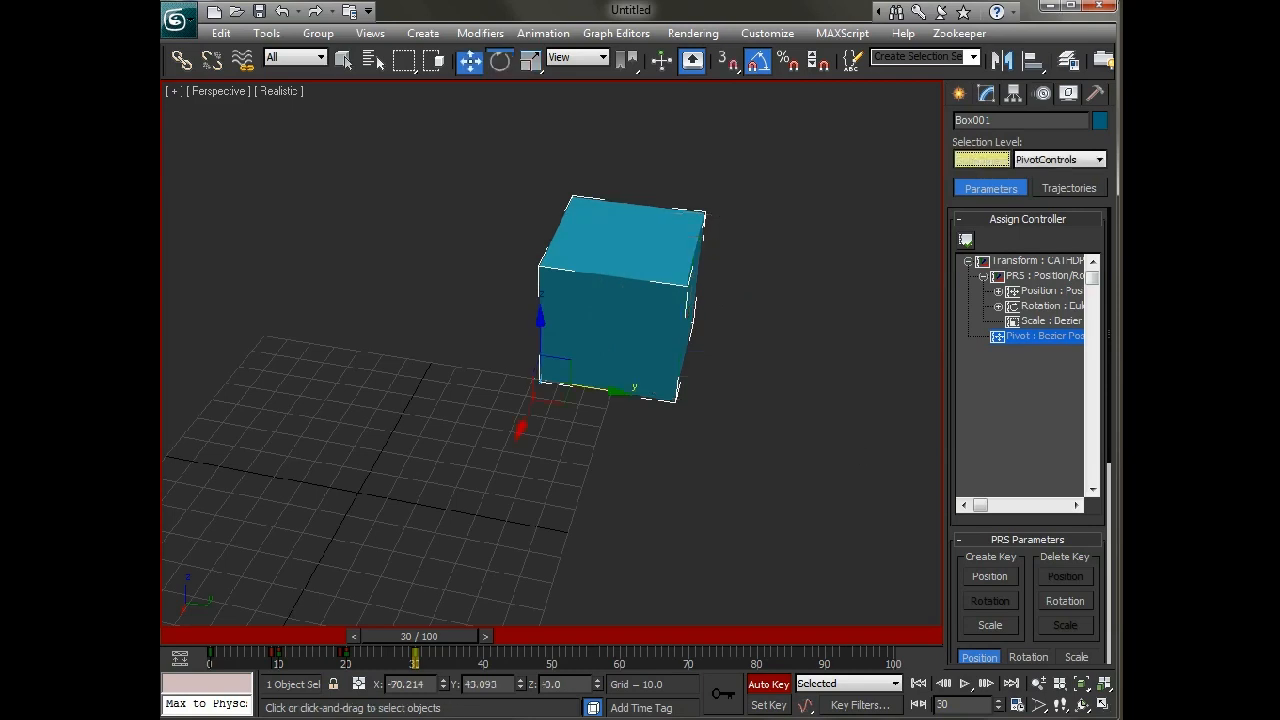
{"action": "left_click_drag", "start_coordinate": [808, 688], "coordinate": [809, 603]}
At frame 30, move the pivot along X to about -124, at the box's opposite lower corner, and leave the PivotControls level
{"action": "mouse_move", "coordinate": [431, 641]}
{"action": "left_mouse_down"}
{"action": "mouse_move", "coordinate": [356, 640]}
{"action": "mouse_move", "coordinate": [437, 639]}
{"action": "left_mouse_up"}
{"action": "middle_click_drag", "start_coordinate": [697, 404], "coordinate": [885, 398], "text": "alt"}
{"action": "mouse_move", "coordinate": [446, 637]}
{"action": "left_mouse_down"}
{"action": "mouse_move", "coordinate": [271, 651]}
{"action": "mouse_move", "coordinate": [454, 651]}
{"action": "left_mouse_up"}
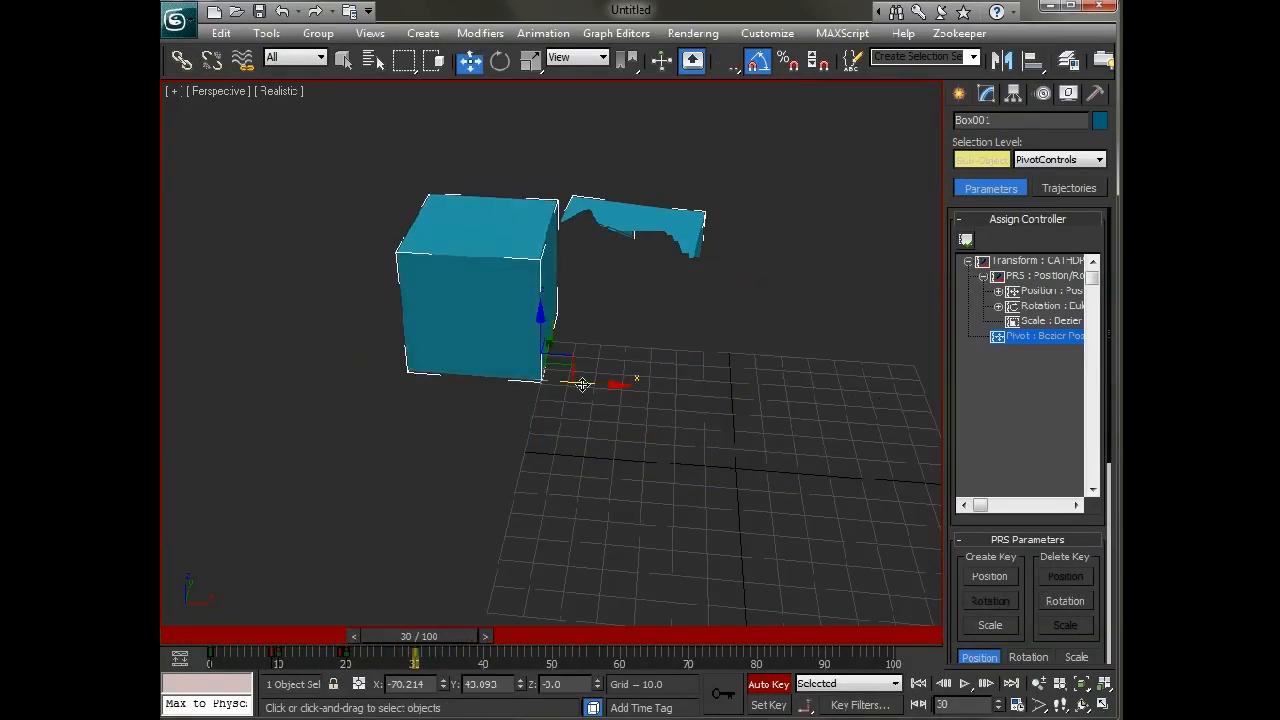
{"action": "left_click_drag", "start_coordinate": [582, 384], "coordinate": [450, 379]}
{"action": "mouse_move", "coordinate": [440, 636]}
{"action": "left_mouse_down"}
{"action": "mouse_move", "coordinate": [404, 639]}
{"action": "mouse_move", "coordinate": [458, 640]}
{"action": "mouse_move", "coordinate": [418, 640]}
{"action": "mouse_move", "coordinate": [450, 654]}
{"action": "left_mouse_up"}
{"action": "middle_click_drag", "start_coordinate": [449, 538], "coordinate": [599, 553]}
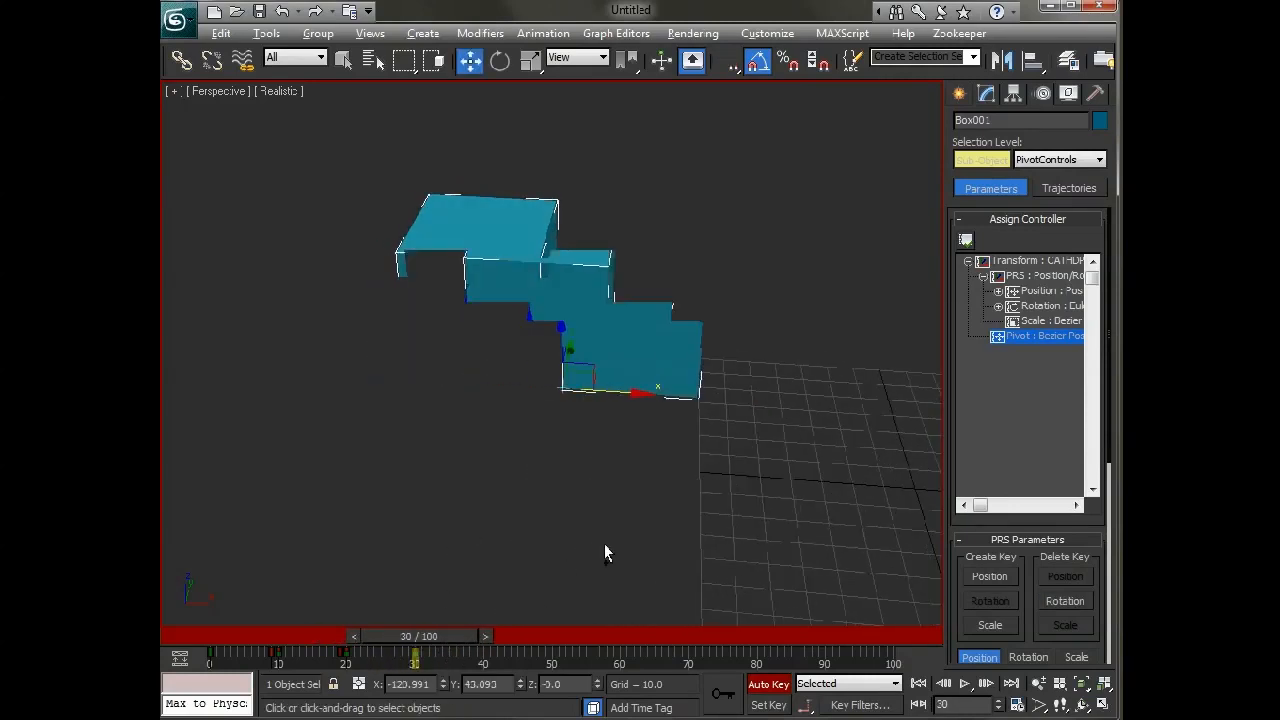
{"action": "scroll", "coordinate": [610, 500], "scroll_direction": "up", "scroll_amount": 3}
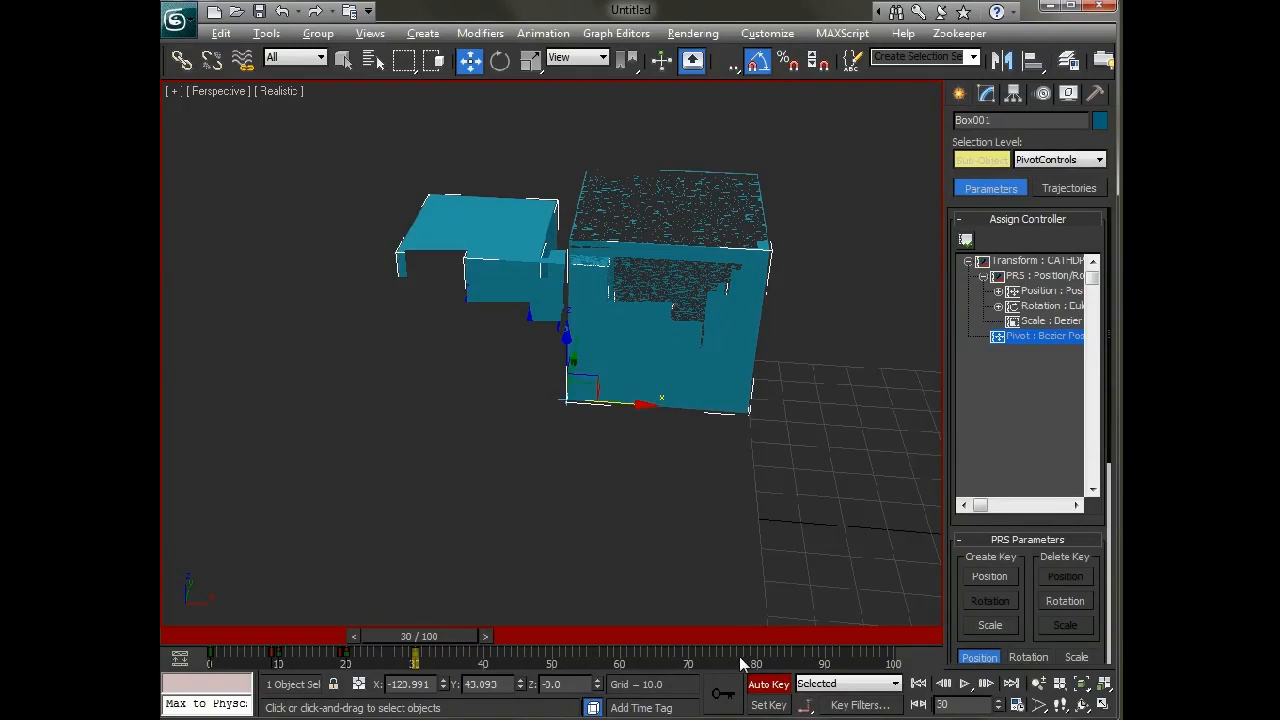
{"action": "left_click", "coordinate": [994, 162]}
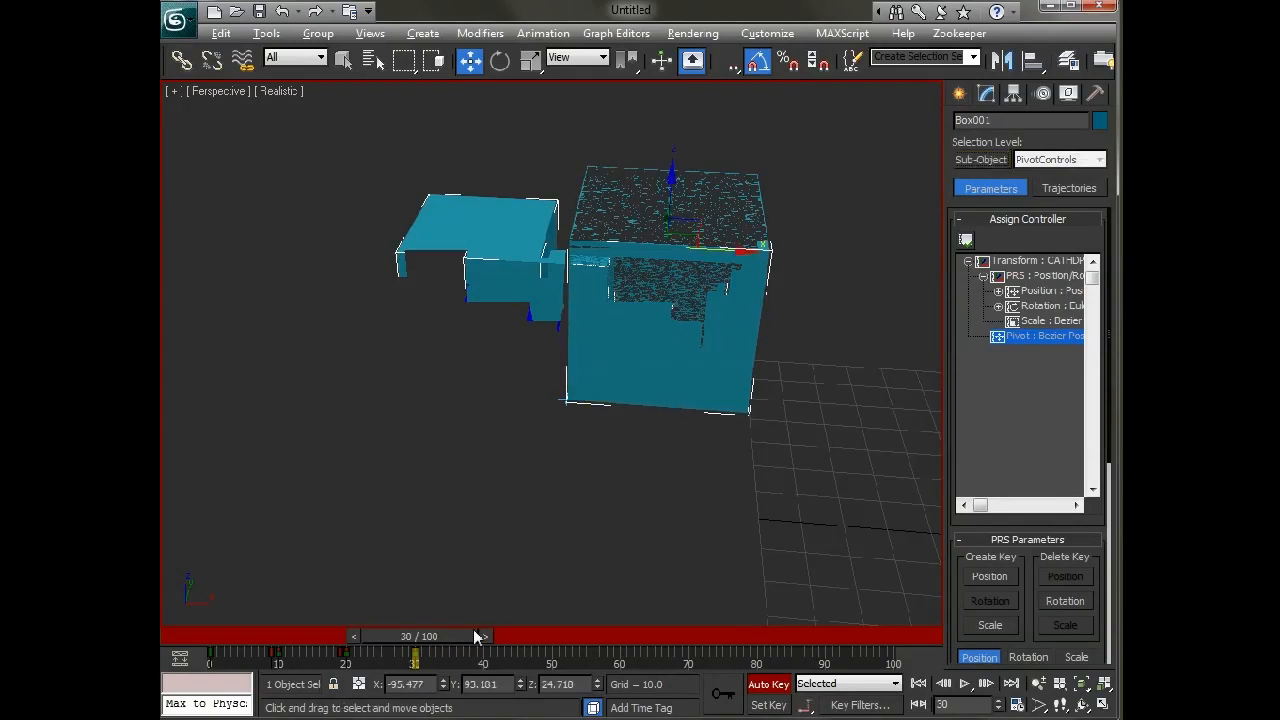
At frame 40, switch the default key tangent back to a smooth curve and roll the box 90 degrees about Y over its new pivot
{"action": "left_click_drag", "start_coordinate": [466, 637], "coordinate": [534, 637]}
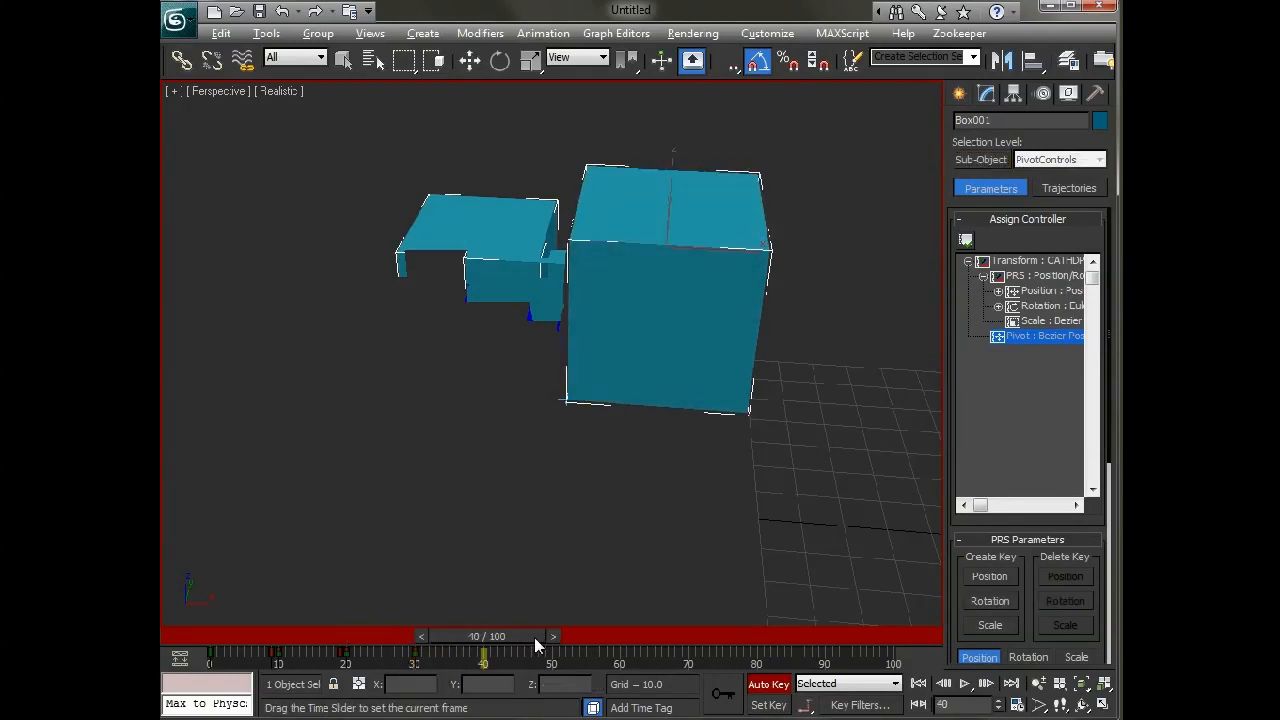
{"action": "key", "text": "w"}
{"action": "left_click_drag", "start_coordinate": [810, 708], "coordinate": [810, 672]}
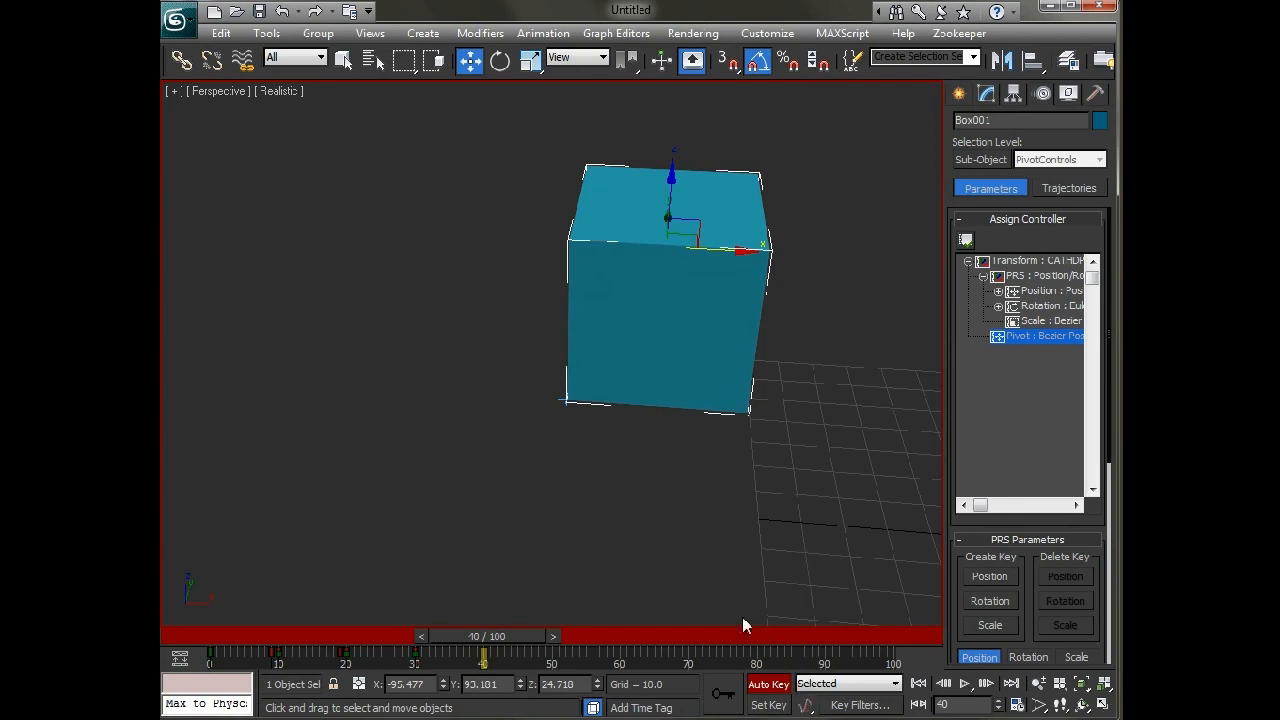
{"action": "right_click", "coordinate": [677, 362]}
{"action": "left_click", "coordinate": [677, 372]}
{"action": "key", "text": "e"}
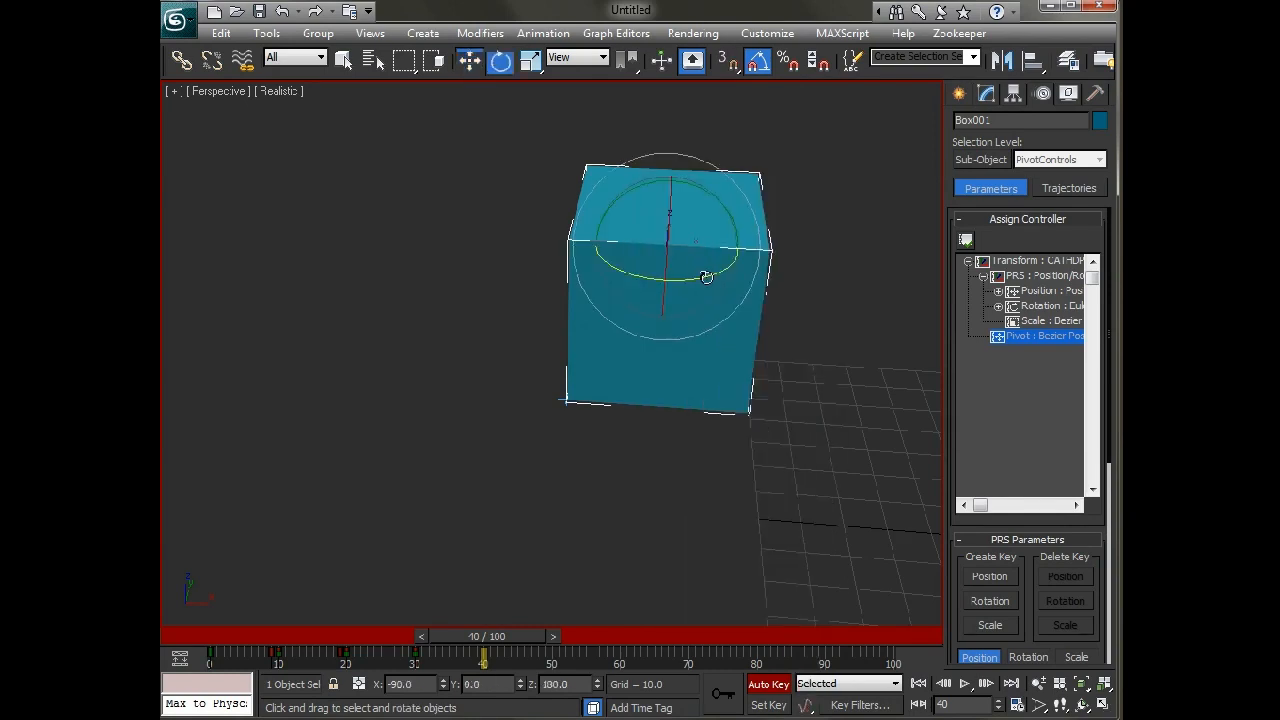
{"action": "left_click_drag", "start_coordinate": [731, 200], "coordinate": [576, 196]}
Orbit the Perspective view and scrub the timeline up to frame 56 to review the complete rolling animation
{"action": "middle_click_drag", "start_coordinate": [531, 513], "coordinate": [566, 504], "text": "alt"}
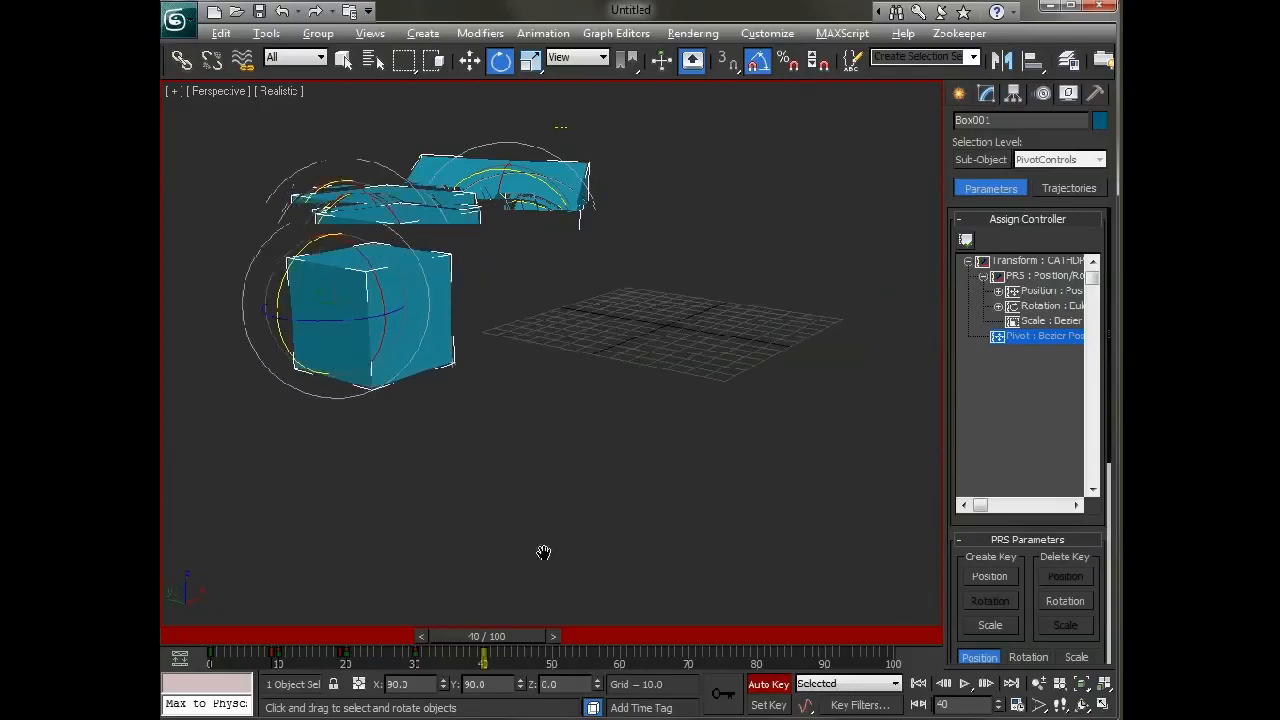
{"action": "left_click_drag", "start_coordinate": [484, 645], "coordinate": [583, 668]}
{"action": "key", "text": "e"}
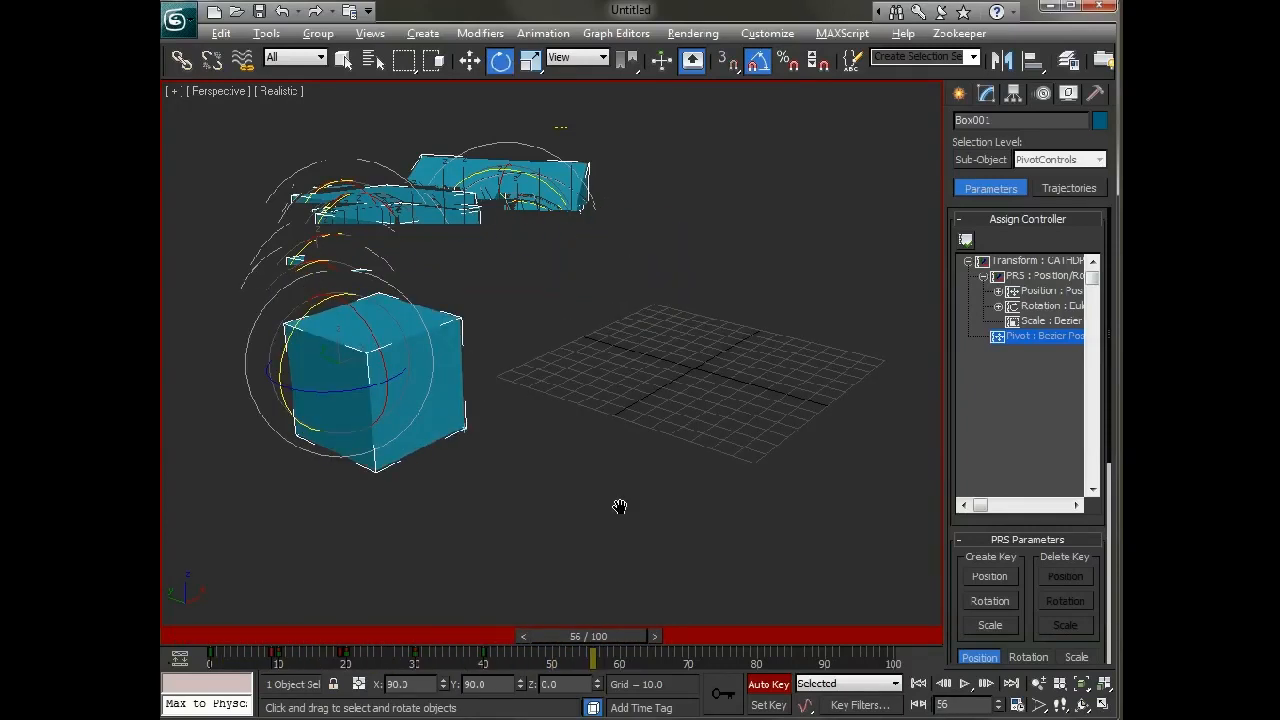